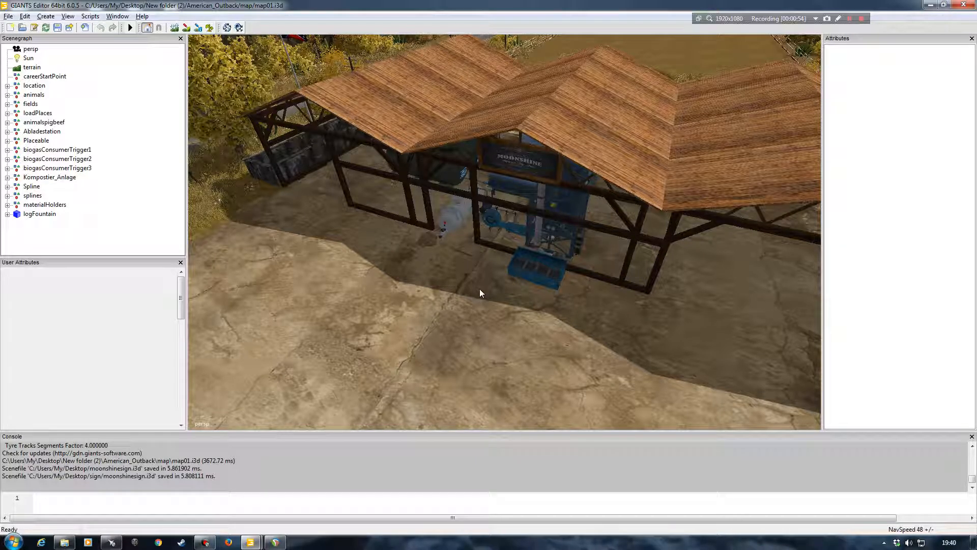
# Select the moonshinesign group that contains the Moonshine sign on the building and collapse it in the scenegraph.
pyautogui.moveTo(467, 294)
pyautogui.keyDown('alt'); pyautogui.mouseDown()
pyautogui.moveTo(435, 281)
pyautogui.moveTo(454, 282)
pyautogui.mouseUp(); pyautogui.keyUp('alt')
pyautogui.keyDown('alt'); pyautogui.moveTo(539, 282); pyautogui.dragTo(432, 239); pyautogui.keyUp('alt')
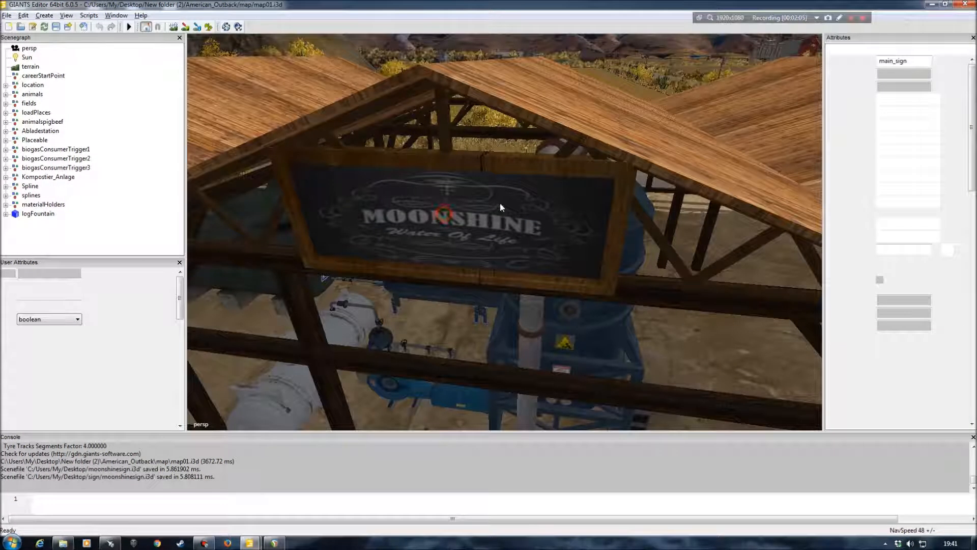
pyautogui.click(423, 201)
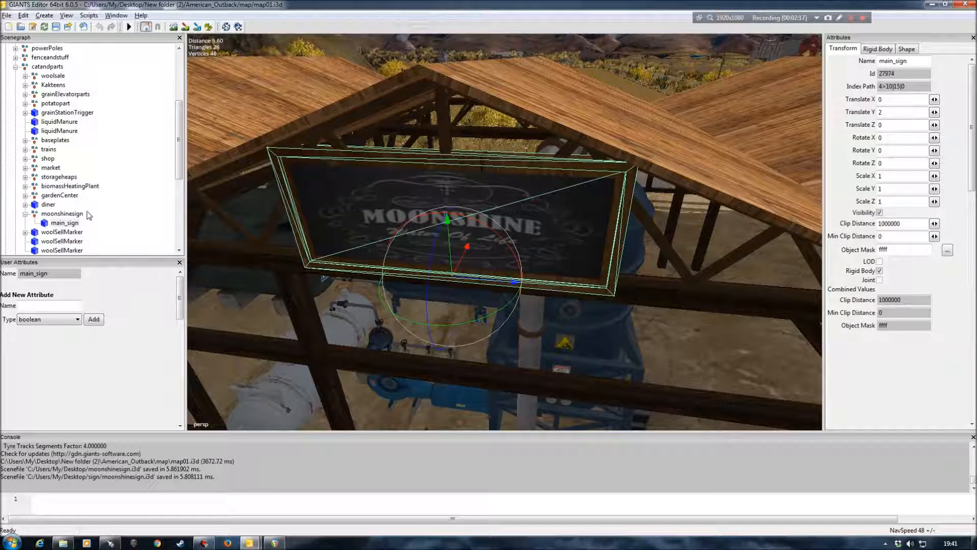
pyautogui.doubleClick(43, 214)
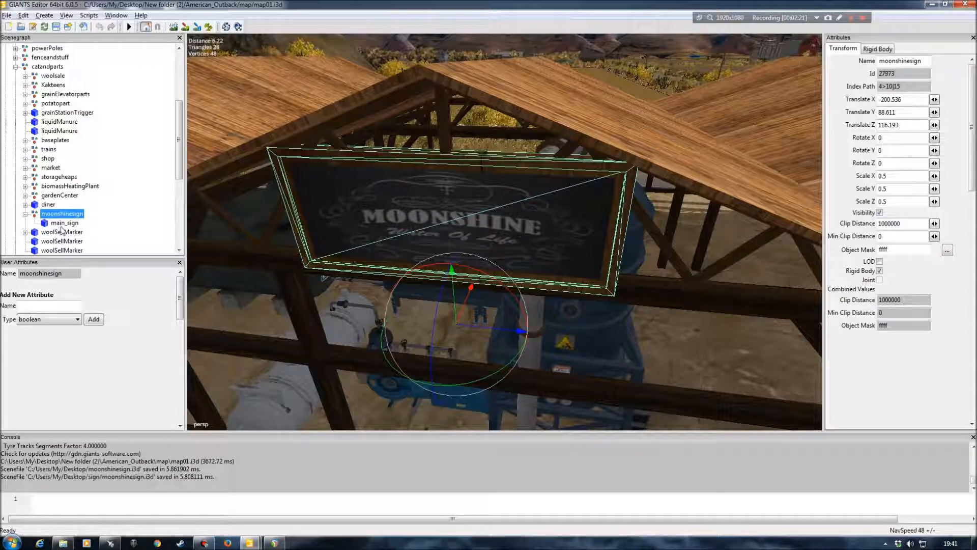
pyautogui.click(25, 215)
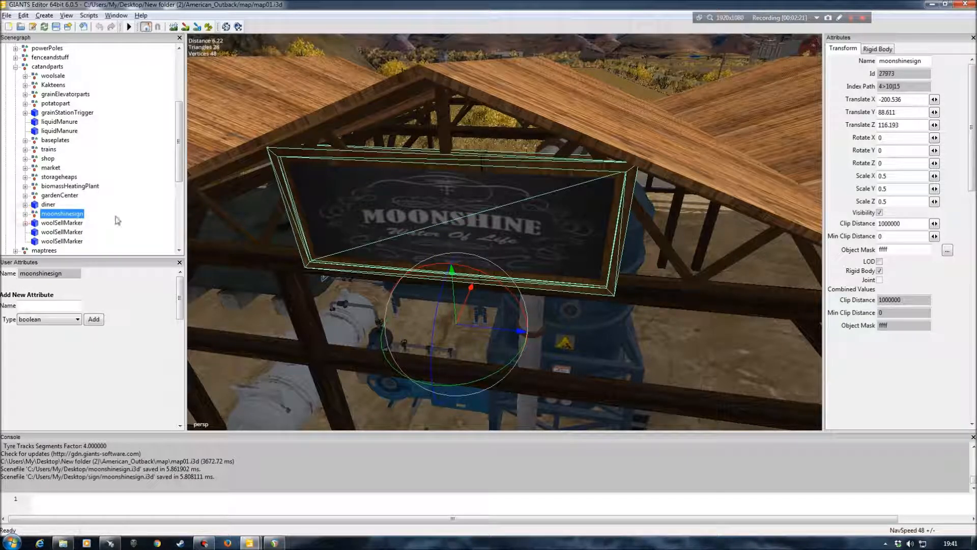
# Export the selected sign together with its files as moonshinesign into a new Desktop folder named sign.
pyautogui.click(7, 15)
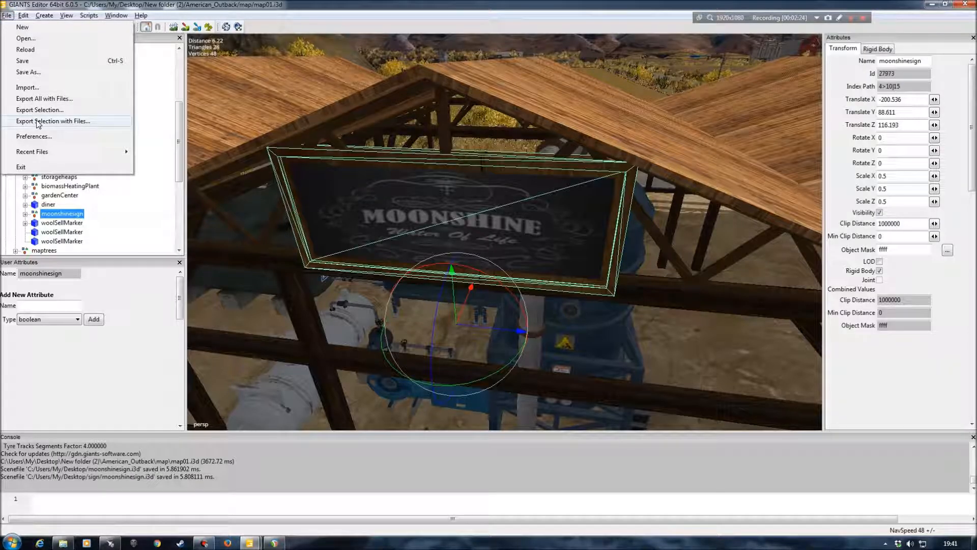
pyautogui.click(37, 122)
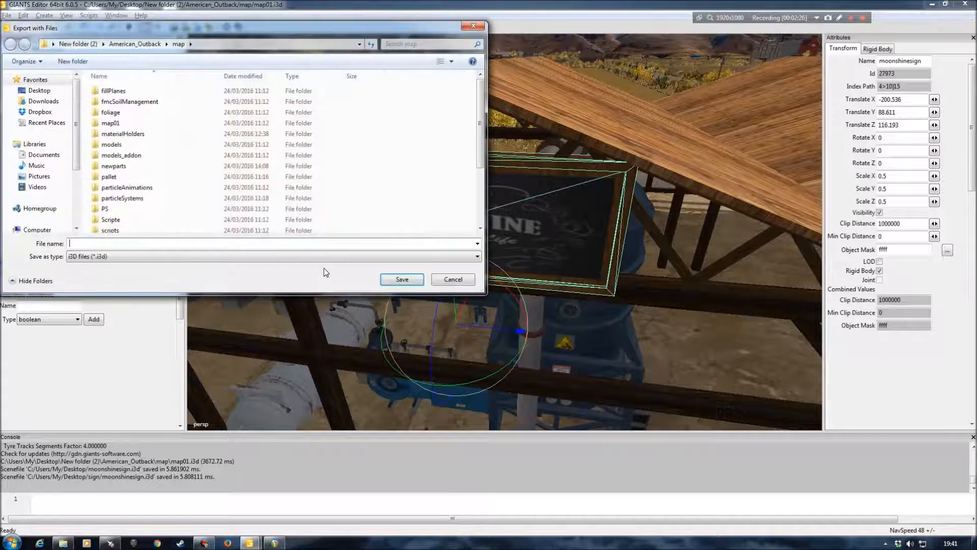
pyautogui.click(39, 91)
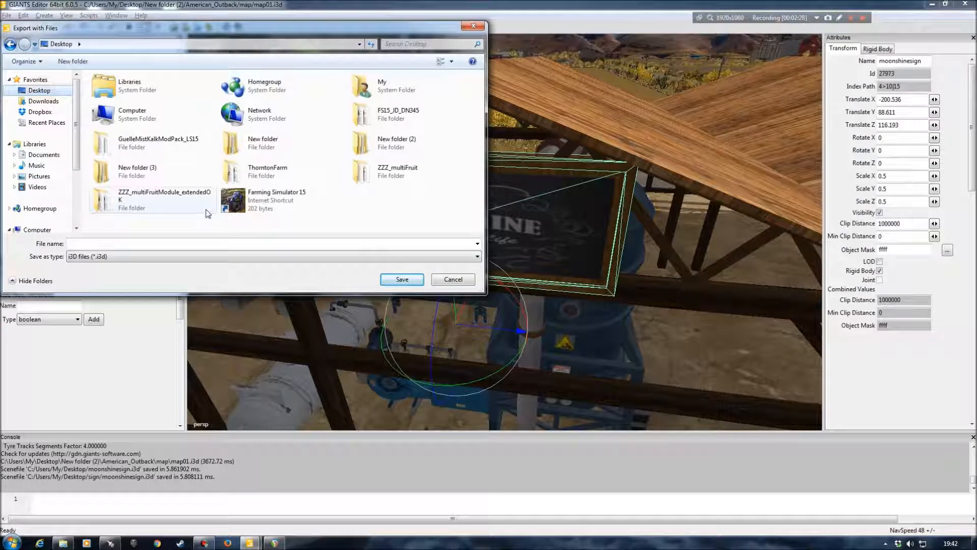
pyautogui.click(89, 61)
pyautogui.write('si')
pyautogui.press('Return')
pyautogui.doubleClick(359, 202)
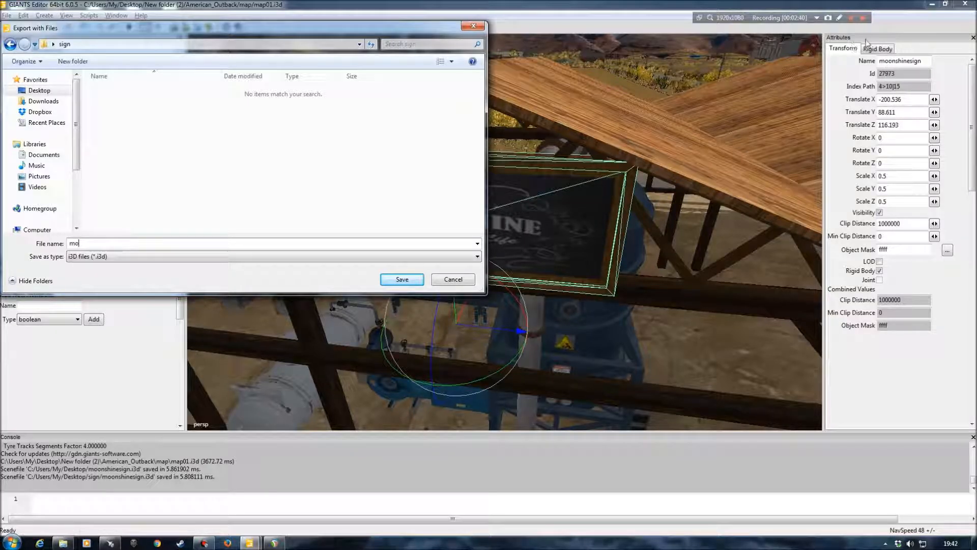
pyautogui.write('onshinesign')
pyautogui.click(402, 279)
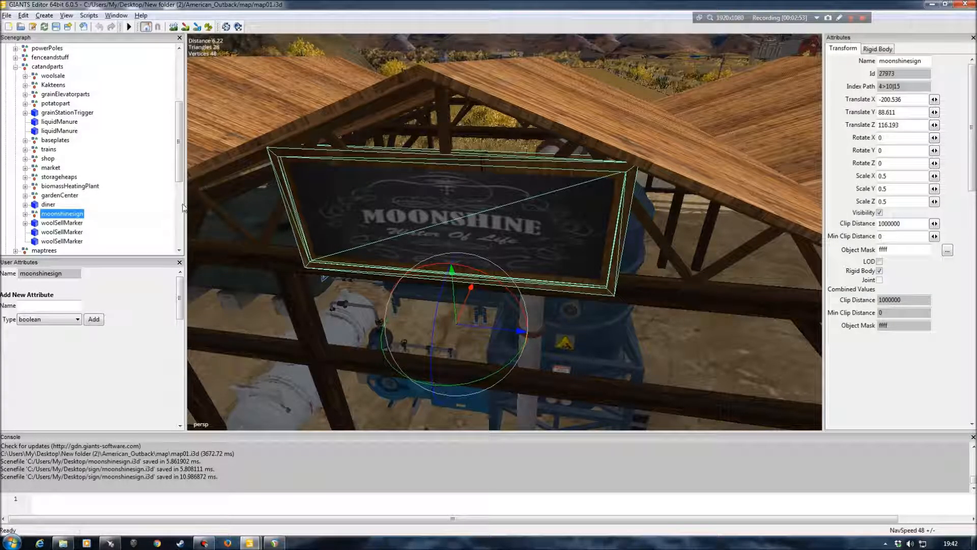
# Deselect the sign and collapse the catandparts and location groups in the scenegraph.
pyautogui.click(154, 213)
pyautogui.keyDown('alt'); pyautogui.moveTo(351, 272); pyautogui.dragTo(409, 274); pyautogui.keyUp('alt')
pyautogui.scroll(-10, 410, 274)
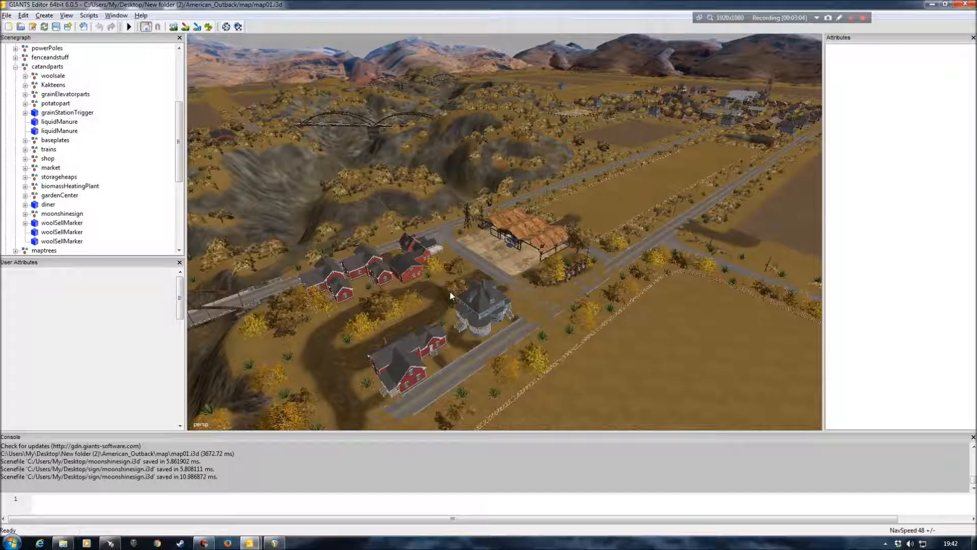
pyautogui.click(16, 67)
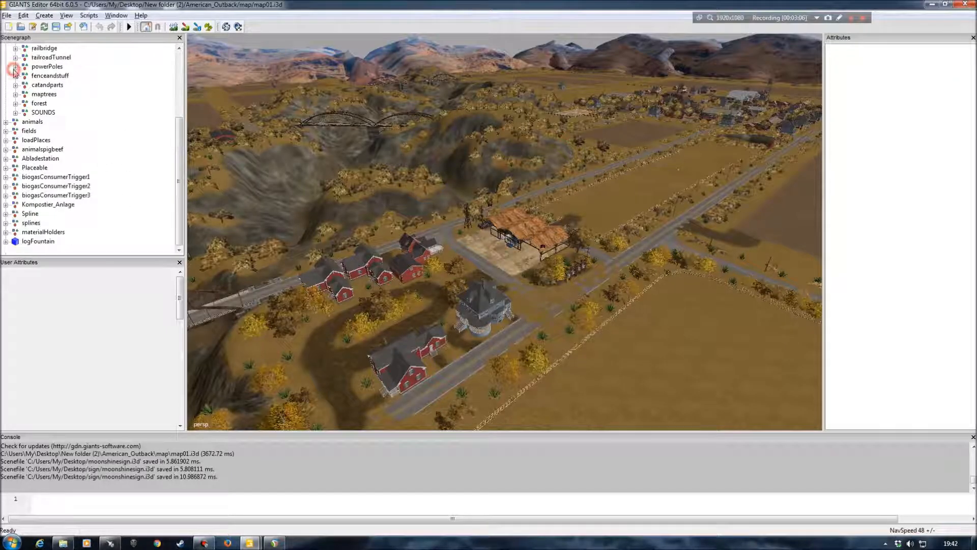
pyautogui.moveTo(181, 198); pyautogui.dragTo(181, 122)
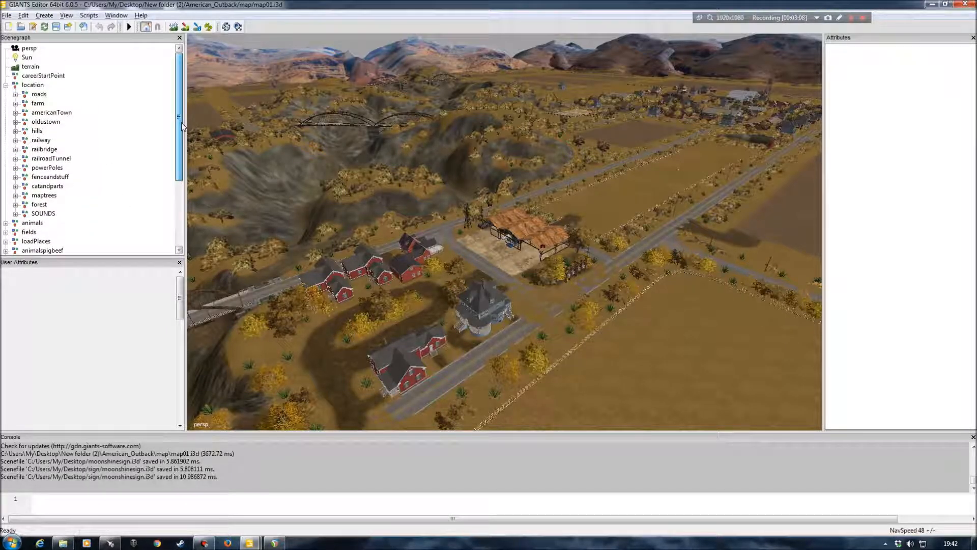
pyautogui.click(6, 85)
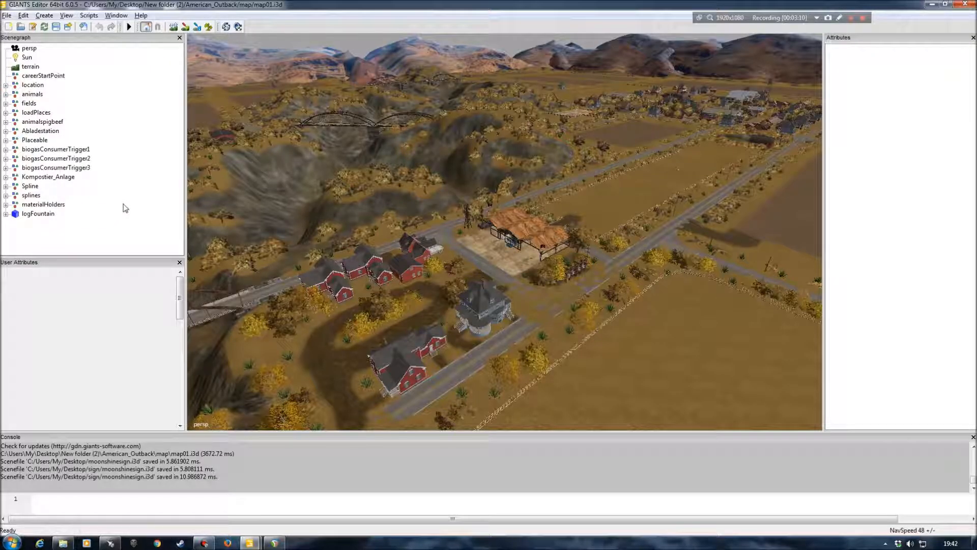
# Expand the Placeable group in the scenegraph, and select and expand its boigas group.
pyautogui.click(5, 140)
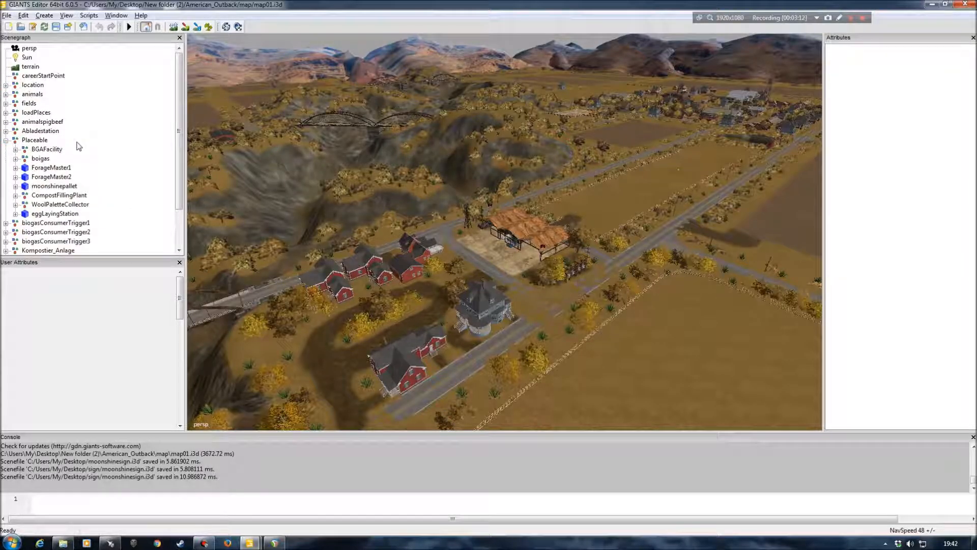
pyautogui.click(37, 158)
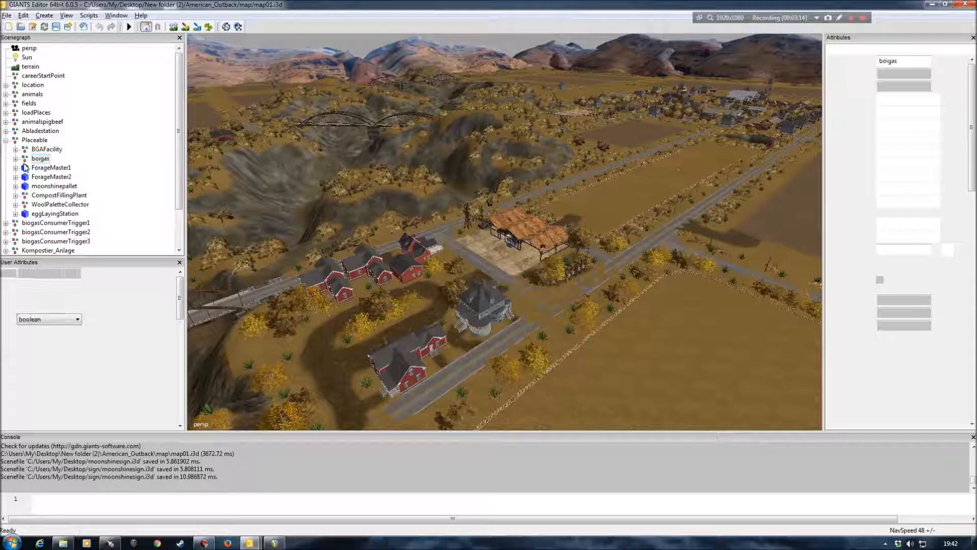
pyautogui.click(15, 159)
# Fly across the map to the biogas plant and examine which structures belong to the boigas group.
pyautogui.keyDown('alt'); pyautogui.moveTo(365, 264); pyautogui.dragTo(418, 118); pyautogui.keyUp('alt')
pyautogui.keyDown('alt'); pyautogui.moveTo(418, 118); pyautogui.dragTo(390, 240, button='right'); pyautogui.keyUp('alt')
pyautogui.keyDown('alt'); pyautogui.moveTo(390, 239); pyautogui.dragTo(406, 283); pyautogui.keyUp('alt')
pyautogui.keyDown('alt'); pyautogui.moveTo(406, 283); pyautogui.dragTo(433, 294, button='right'); pyautogui.keyUp('alt')
pyautogui.keyDown('alt'); pyautogui.moveTo(432, 293); pyautogui.dragTo(450, 208); pyautogui.keyUp('alt')
pyautogui.keyDown('alt'); pyautogui.moveTo(450, 209); pyautogui.dragTo(473, 255, button='right'); pyautogui.keyUp('alt')
pyautogui.keyDown('alt'); pyautogui.moveTo(473, 254); pyautogui.dragTo(433, 241); pyautogui.keyUp('alt')
pyautogui.keyDown('alt'); pyautogui.moveTo(433, 240); pyautogui.dragTo(491, 252, button='right'); pyautogui.keyUp('alt')
pyautogui.keyDown('alt'); pyautogui.moveTo(490, 252); pyautogui.dragTo(554, 277); pyautogui.keyUp('alt')
pyautogui.keyDown('alt'); pyautogui.moveTo(554, 278); pyautogui.dragTo(567, 248, button='right'); pyautogui.keyUp('alt')
pyautogui.keyDown('alt'); pyautogui.moveTo(567, 248); pyautogui.dragTo(481, 237); pyautogui.keyUp('alt')
pyautogui.moveTo(482, 238)
pyautogui.keyDown('alt'); pyautogui.mouseDown(button='right')
pyautogui.moveTo(519, 239)
pyautogui.moveTo(499, 243)
pyautogui.mouseUp(button='right'); pyautogui.keyUp('alt')
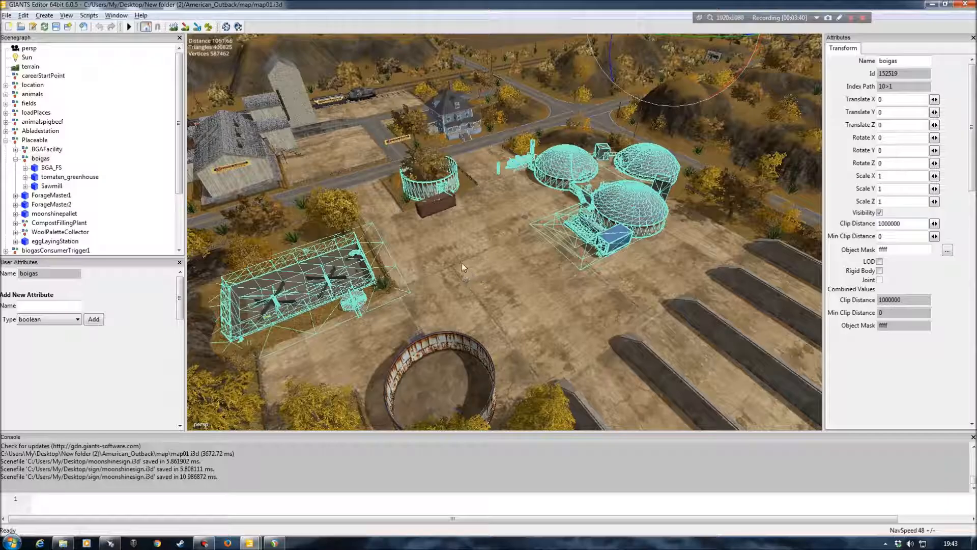
pyautogui.moveTo(462, 261)
pyautogui.keyDown('alt'); pyautogui.mouseDown()
pyautogui.moveTo(490, 237)
pyautogui.moveTo(472, 252)
pyautogui.mouseUp(); pyautogui.keyUp('alt')
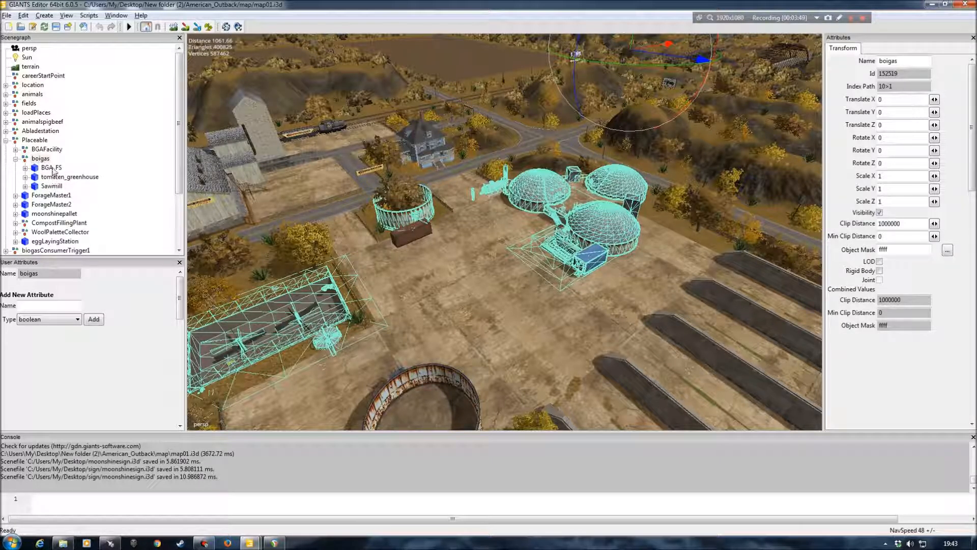
# Check the objects inside the boigas group, including Sawmill, and select BGA_FS.
pyautogui.click(51, 168)
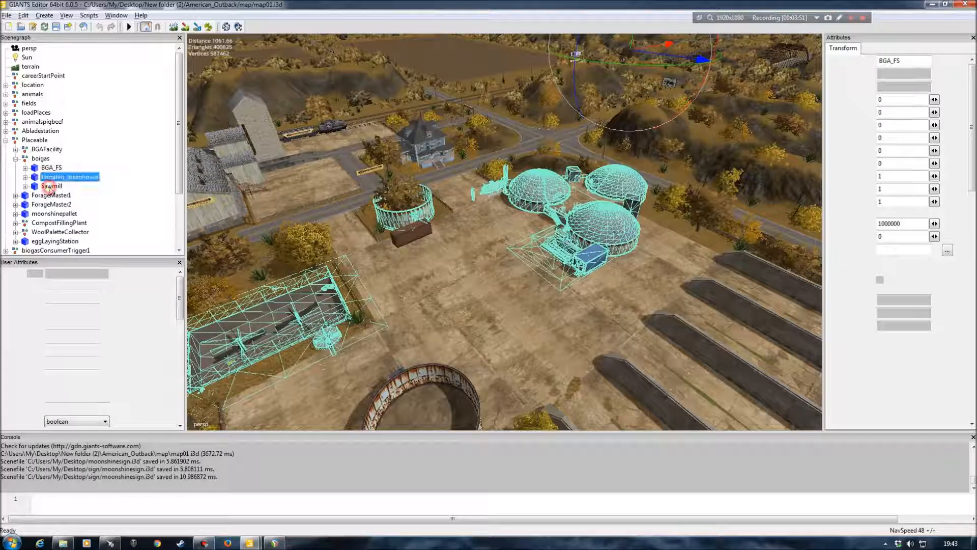
pyautogui.click(51, 187)
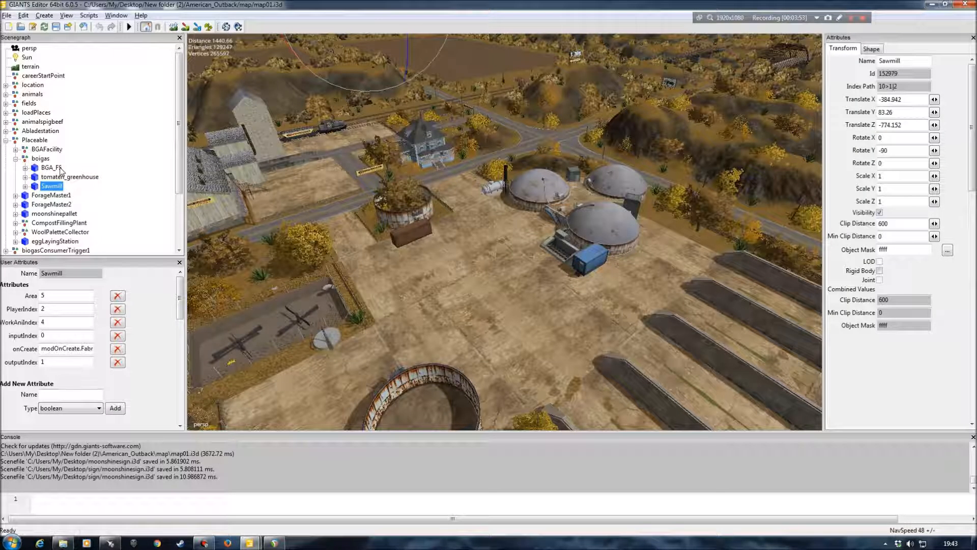
pyautogui.click(55, 168)
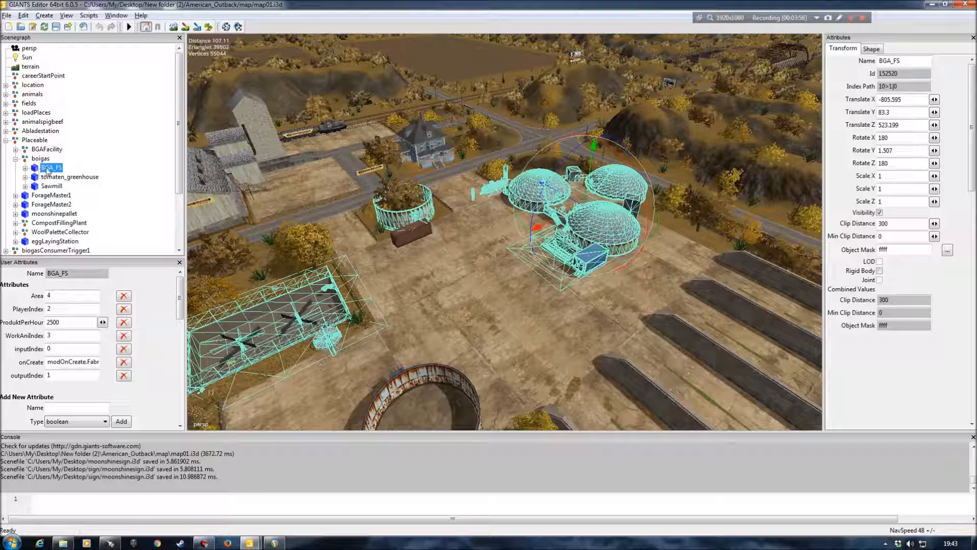
# Look out over the rest of the map and return to examine the selected biogas plant up close.
pyautogui.scroll(-8, 480, 257)
pyautogui.keyDown('alt'); pyautogui.moveTo(481, 257); pyautogui.dragTo(444, 263); pyautogui.keyUp('alt')
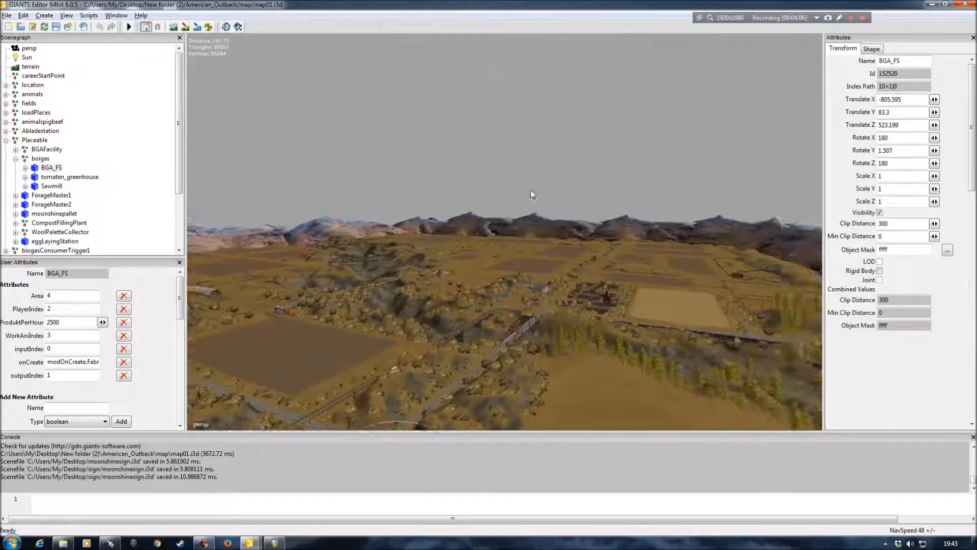
pyautogui.keyDown('alt'); pyautogui.moveTo(443, 263); pyautogui.dragTo(441, 172, button='right'); pyautogui.keyUp('alt')
pyautogui.keyDown('alt'); pyautogui.moveTo(375, 253); pyautogui.dragTo(425, 252, button='right'); pyautogui.keyUp('alt')
pyautogui.keyDown('alt'); pyautogui.moveTo(425, 252); pyautogui.dragTo(431, 227); pyautogui.keyUp('alt')
pyautogui.keyDown('alt'); pyautogui.moveTo(431, 227); pyautogui.dragTo(451, 230, button='right'); pyautogui.keyUp('alt')
pyautogui.keyDown('alt'); pyautogui.moveTo(451, 229); pyautogui.dragTo(428, 229); pyautogui.keyUp('alt')
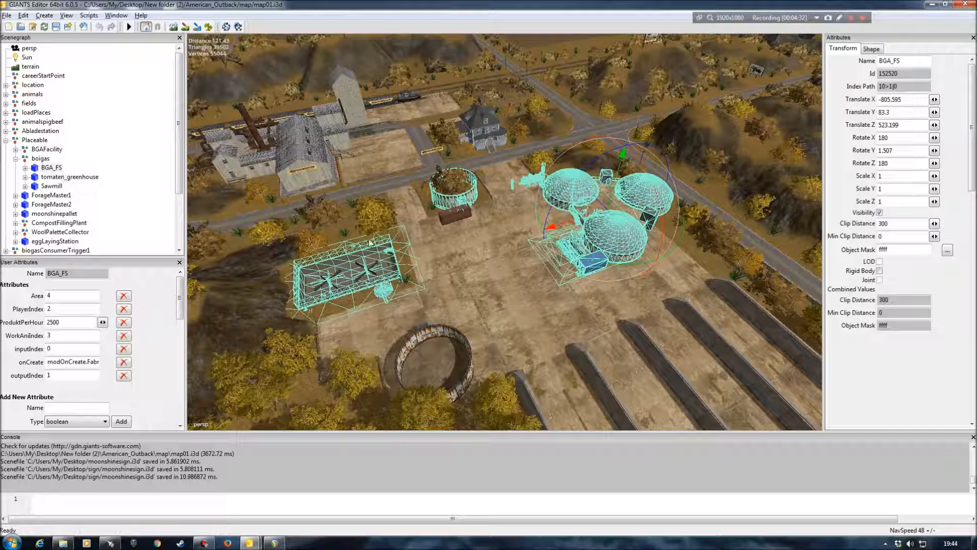
pyautogui.keyDown('alt'); pyautogui.moveTo(447, 247); pyautogui.dragTo(497, 259); pyautogui.keyUp('alt')
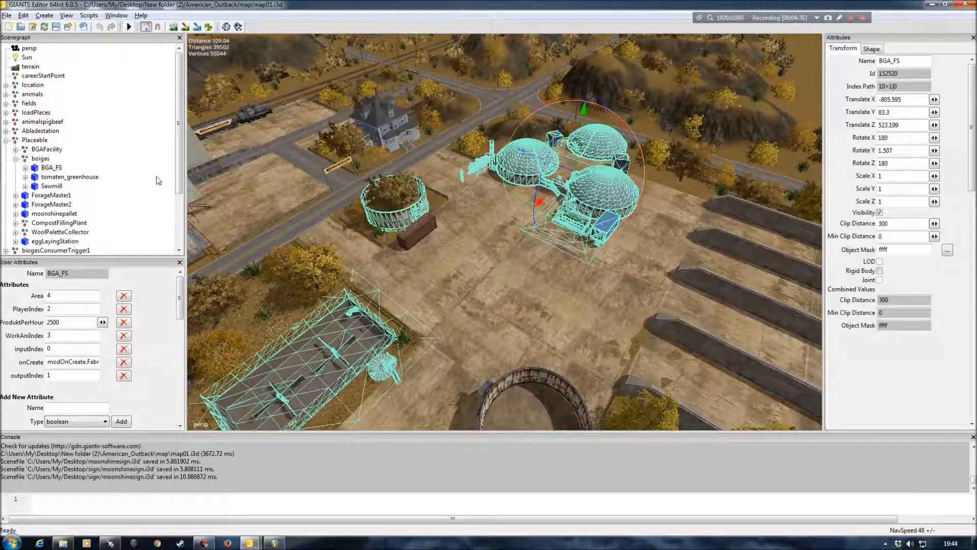
# Export the BGA_FS object together with its files as biogas into a new Desktop folder named BGA.
pyautogui.click(53, 168)
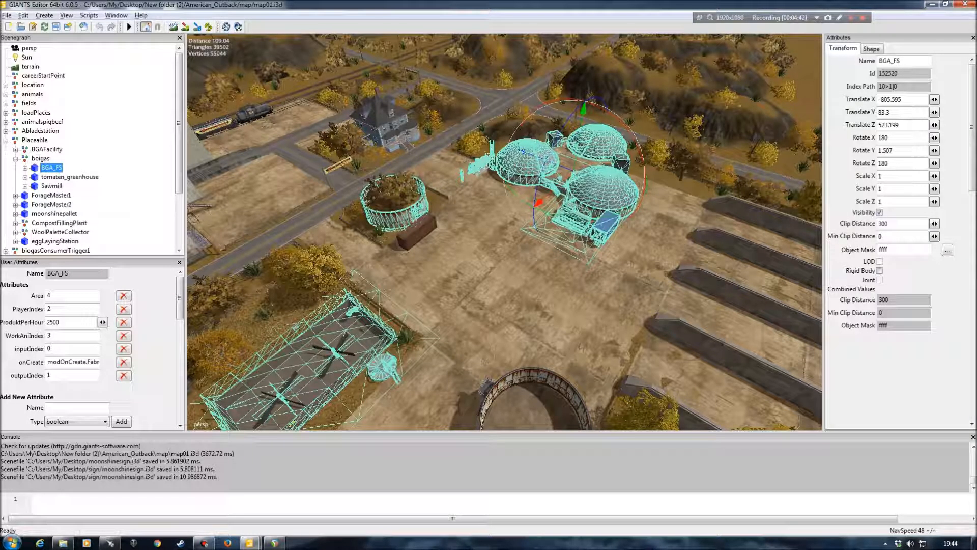
pyautogui.click(6, 15)
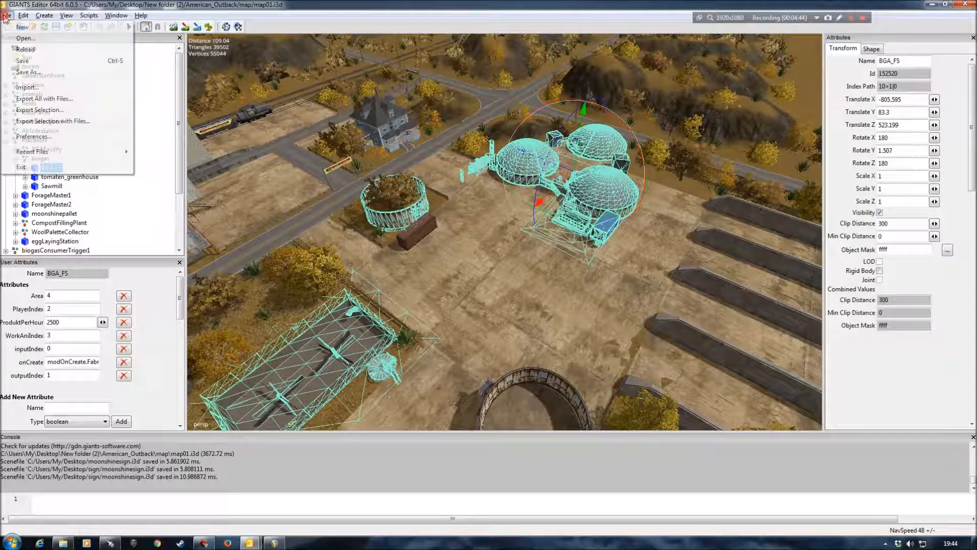
pyautogui.click(43, 121)
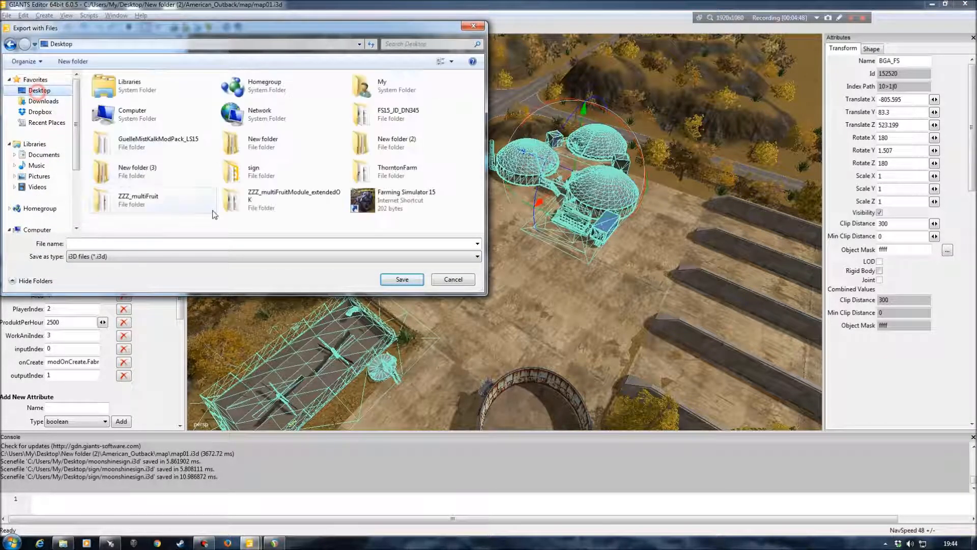
pyautogui.click(72, 61)
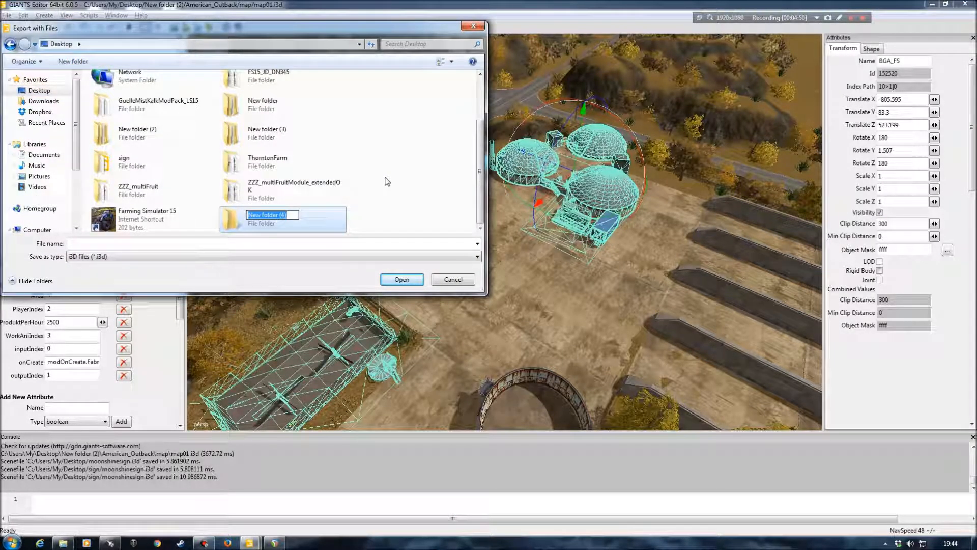
pyautogui.write('BGA')
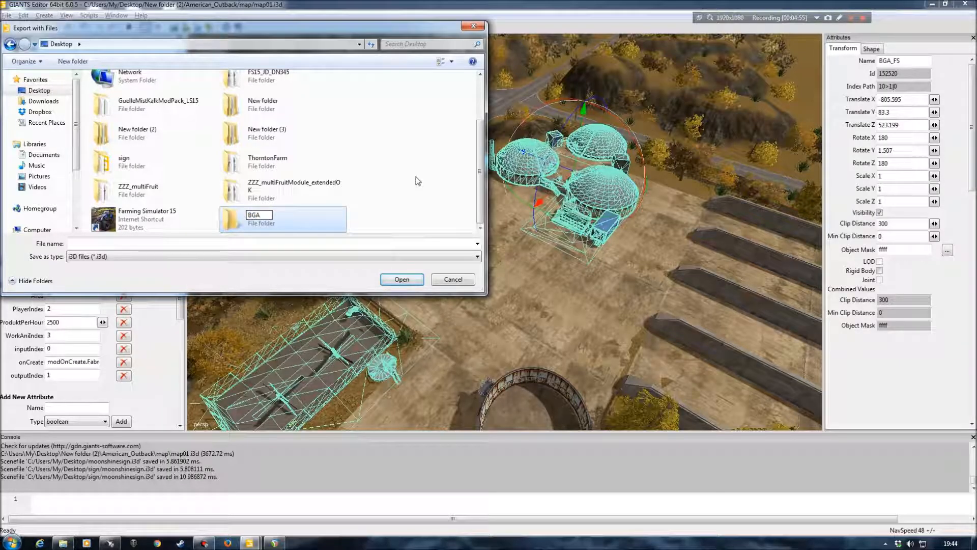
pyautogui.press('Return')
pyautogui.doubleClick(282, 220)
pyautogui.click(260, 245)
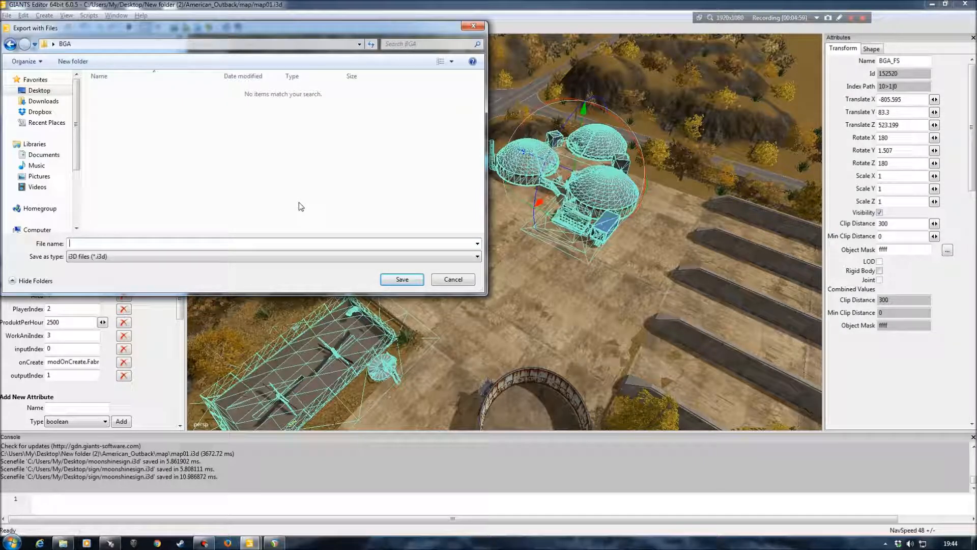
pyautogui.write('gas')
pyautogui.click(404, 278)
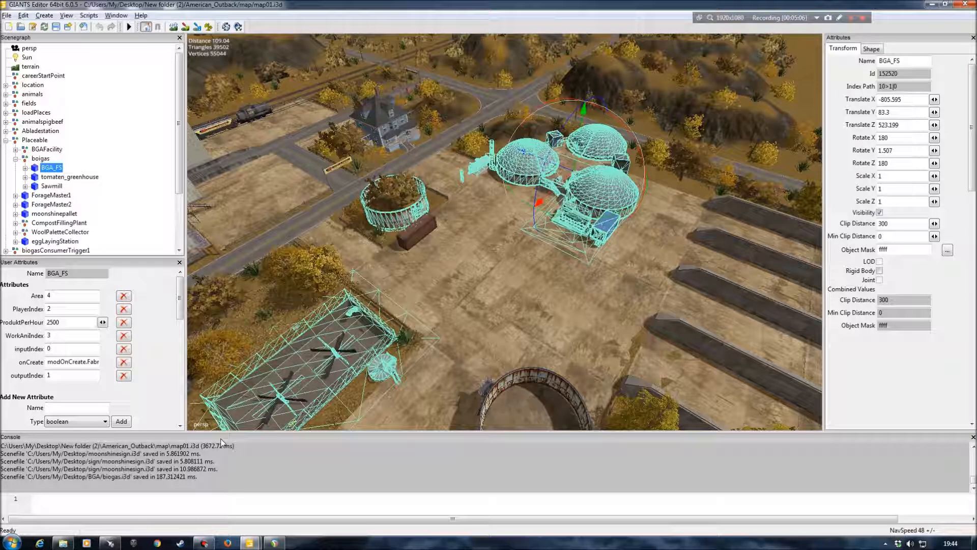
# Enlarge the console to examine the export log, restore its size and return to the latest entries.
pyautogui.moveTo(219, 431); pyautogui.dragTo(219, 246)
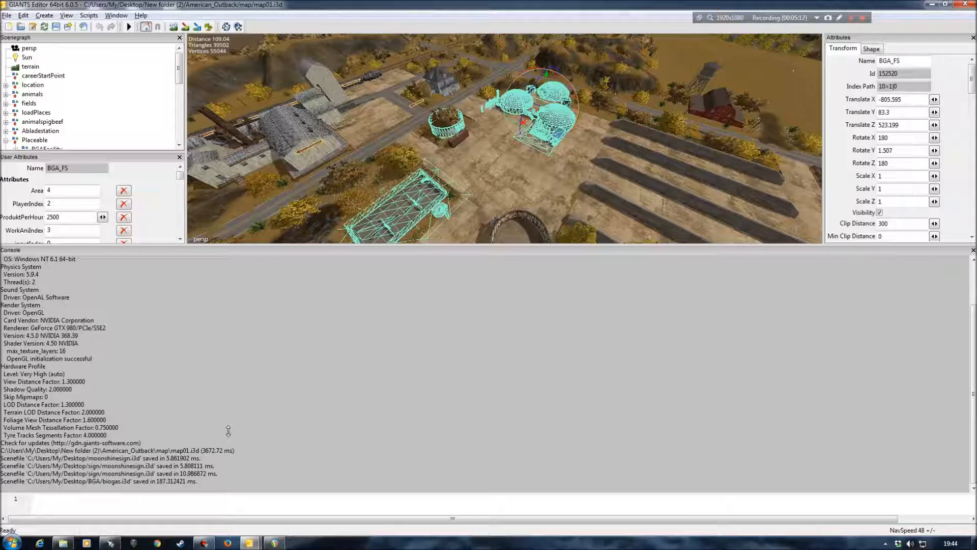
pyautogui.moveTo(229, 431); pyautogui.dragTo(242, 431)
pyautogui.click(195, 467)
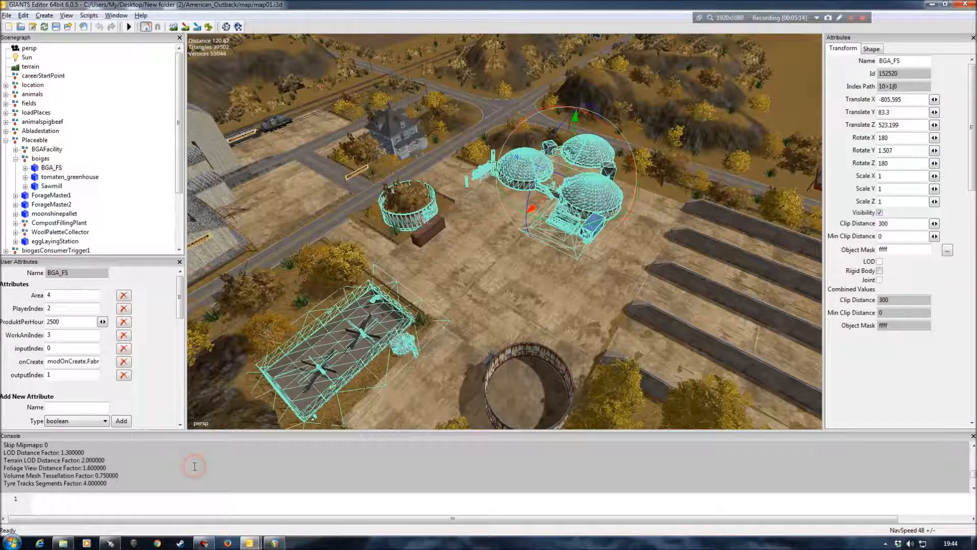
pyautogui.scroll(-3, 195, 466)
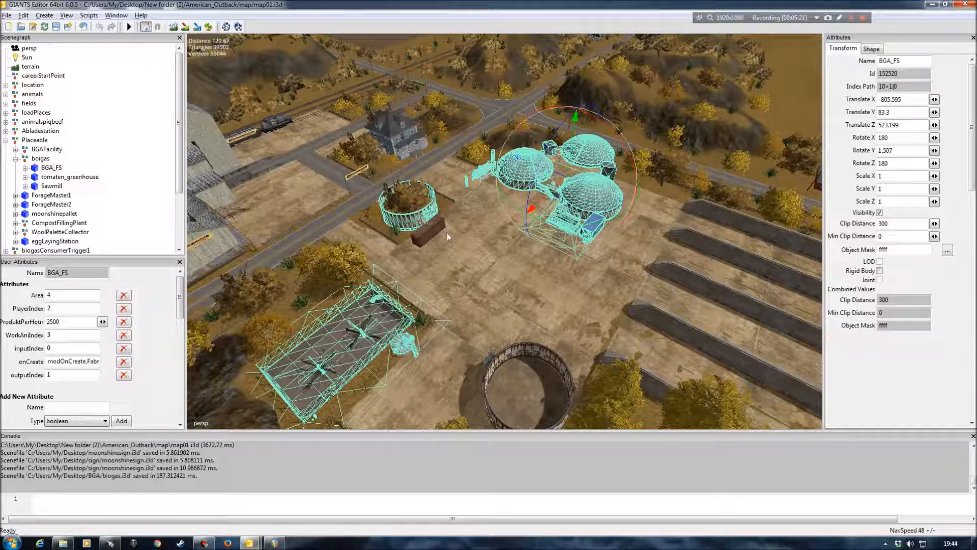
# Compare the boigas parent group with the BGA_FS object inside it by selecting each one in turn.
pyautogui.moveTo(454, 279)
pyautogui.keyDown('alt'); pyautogui.mouseDown()
pyautogui.moveTo(443, 260)
pyautogui.moveTo(454, 253)
pyautogui.moveTo(453, 274)
pyautogui.mouseUp(); pyautogui.keyUp('alt')
pyautogui.click(41, 158)
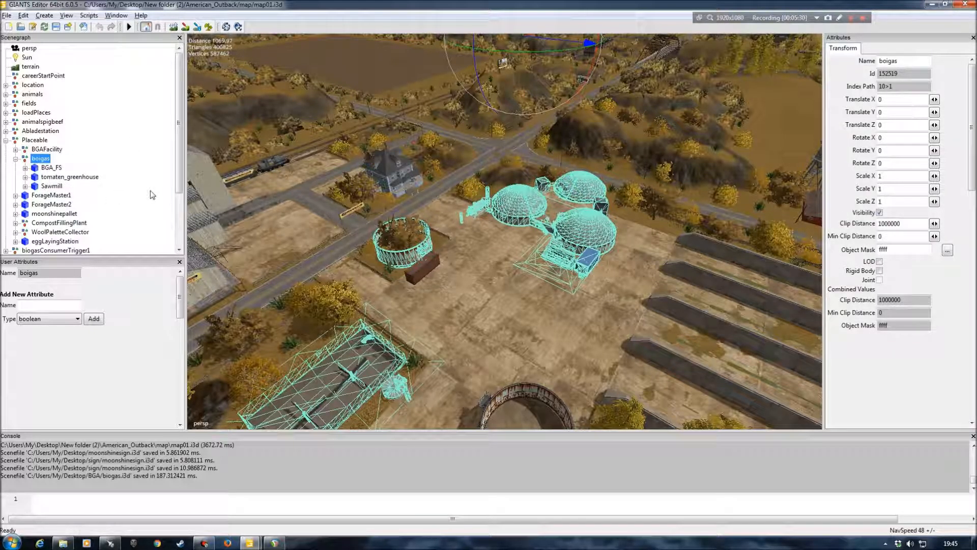
pyautogui.click(51, 168)
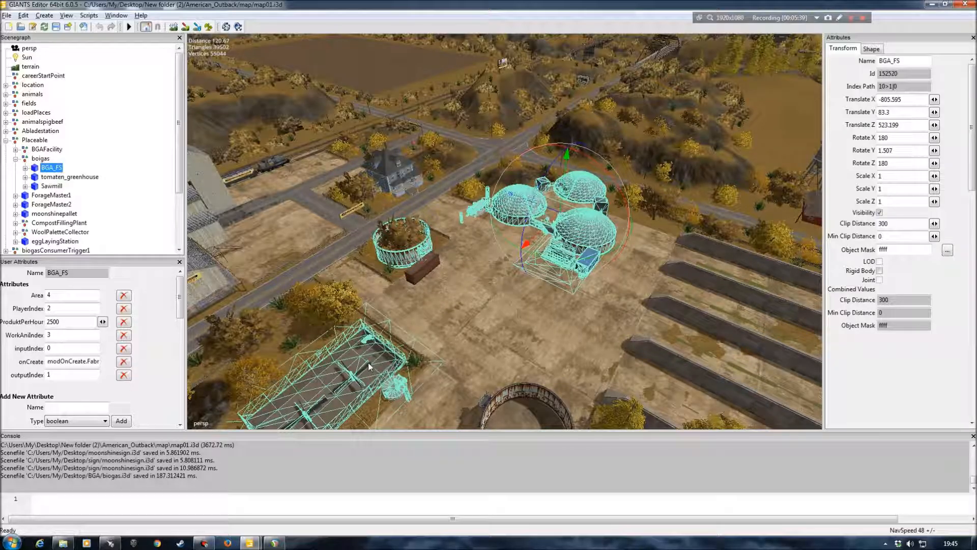
# Clear the selection and compare the extent of the boigas group with its BGA_FS object across the biogas site.
pyautogui.keyDown('alt'); pyautogui.moveTo(447, 285); pyautogui.dragTo(533, 287); pyautogui.keyUp('alt')
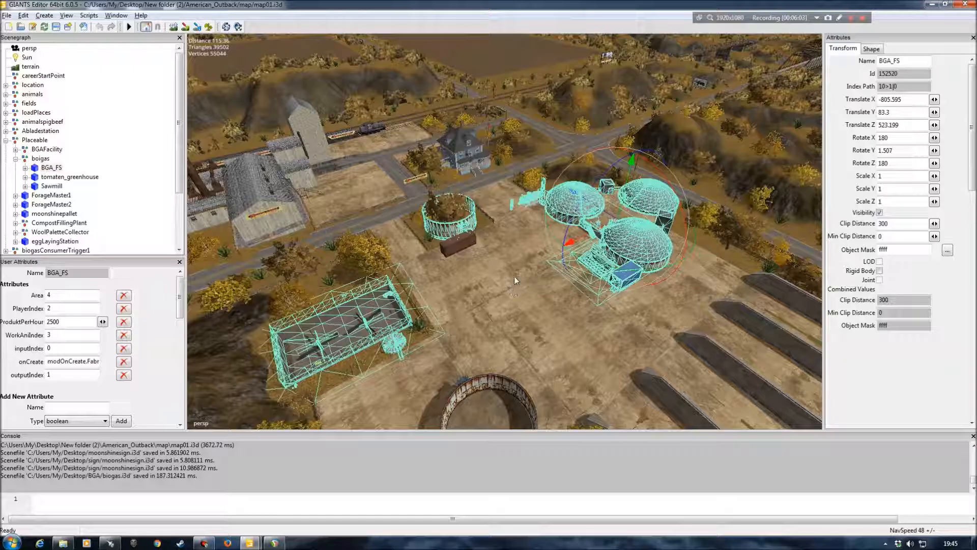
pyautogui.keyDown('alt'); pyautogui.moveTo(478, 260); pyautogui.dragTo(486, 259); pyautogui.keyUp('alt')
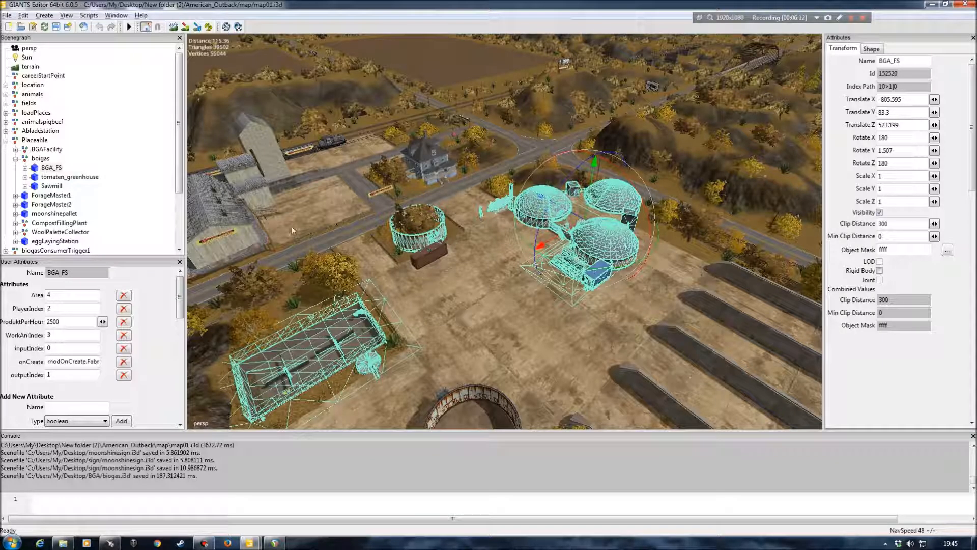
pyautogui.click(466, 244)
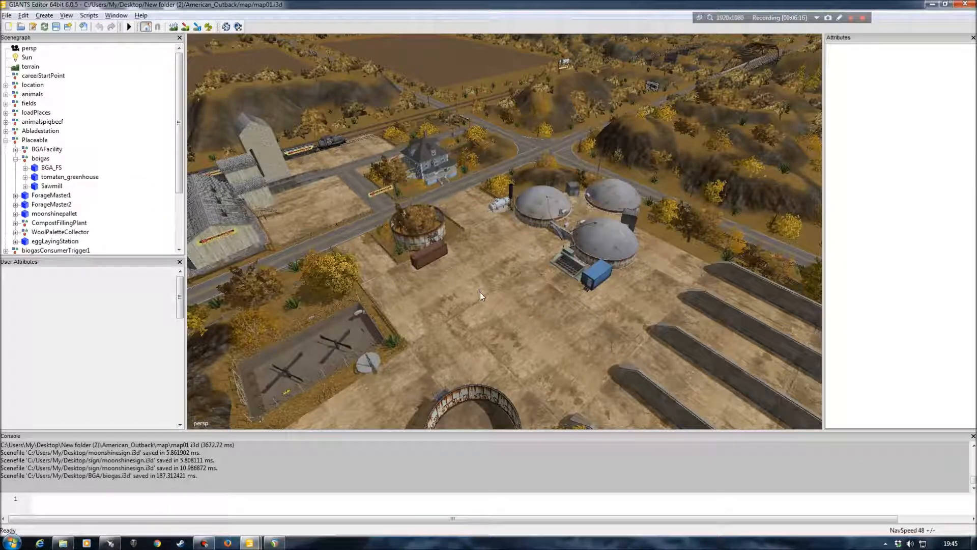
pyautogui.click(54, 161)
pyautogui.keyDown('alt'); pyautogui.moveTo(464, 224); pyautogui.dragTo(560, 195); pyautogui.keyUp('alt')
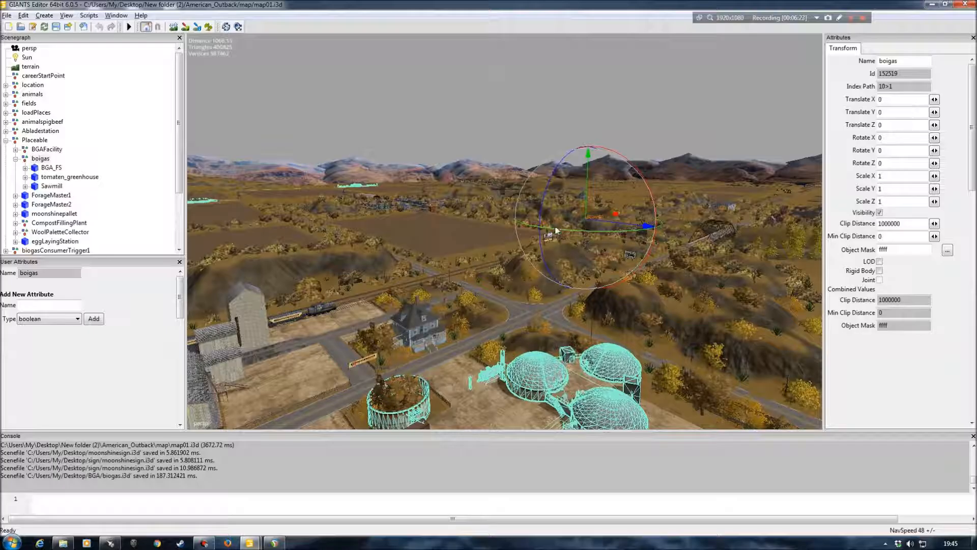
pyautogui.keyDown('alt'); pyautogui.moveTo(515, 301); pyautogui.dragTo(499, 316); pyautogui.keyUp('alt')
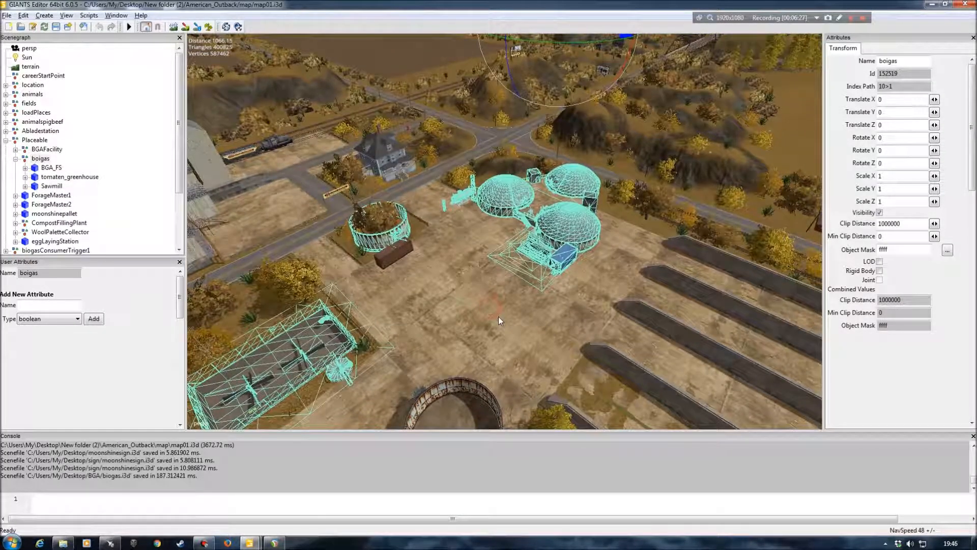
pyautogui.click(47, 168)
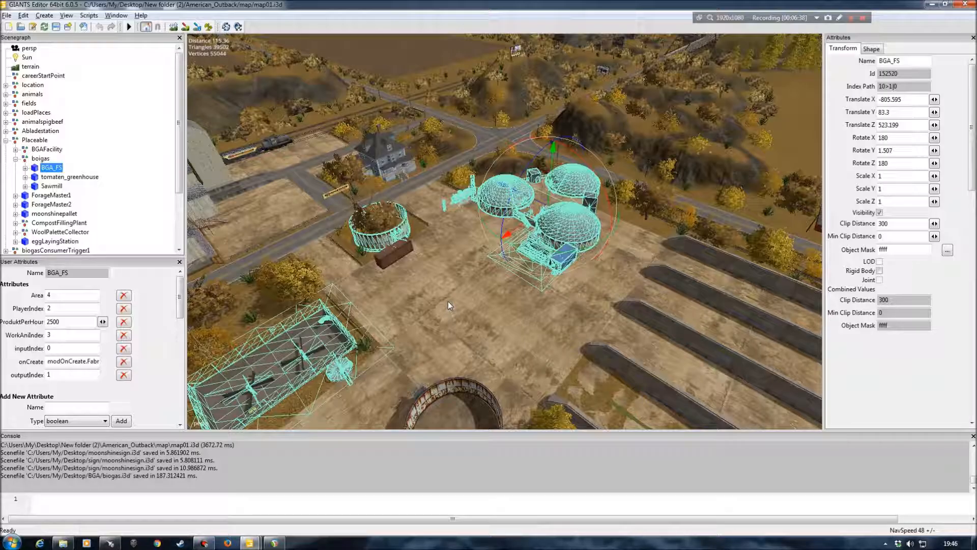
# Expand the BGA_FS object down to its WorkAnimation group and the PS particle emitters inside it.
pyautogui.keyDown('alt'); pyautogui.moveTo(448, 301); pyautogui.dragTo(468, 292); pyautogui.keyUp('alt')
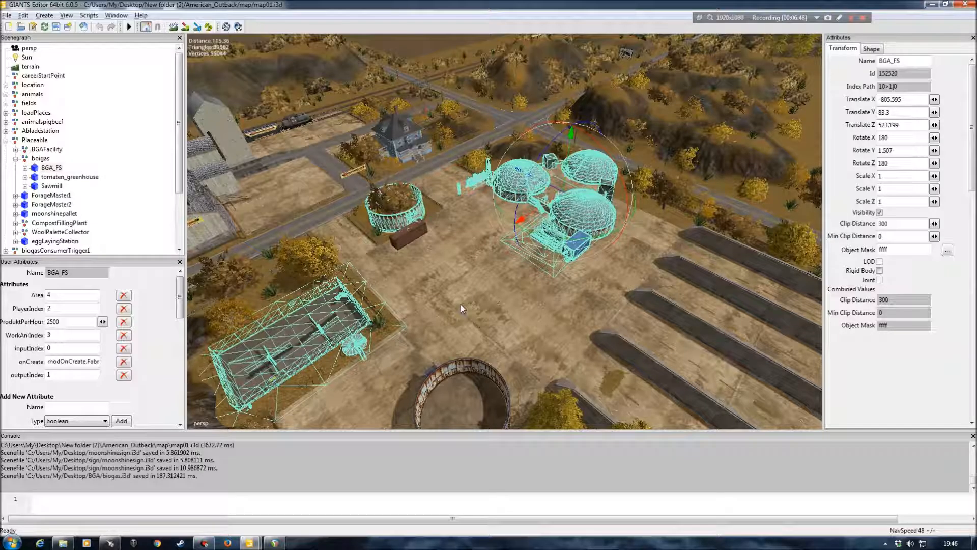
pyautogui.moveTo(454, 281)
pyautogui.keyDown('alt'); pyautogui.mouseDown()
pyautogui.moveTo(441, 279)
pyautogui.moveTo(450, 275)
pyautogui.mouseUp(); pyautogui.keyUp('alt')
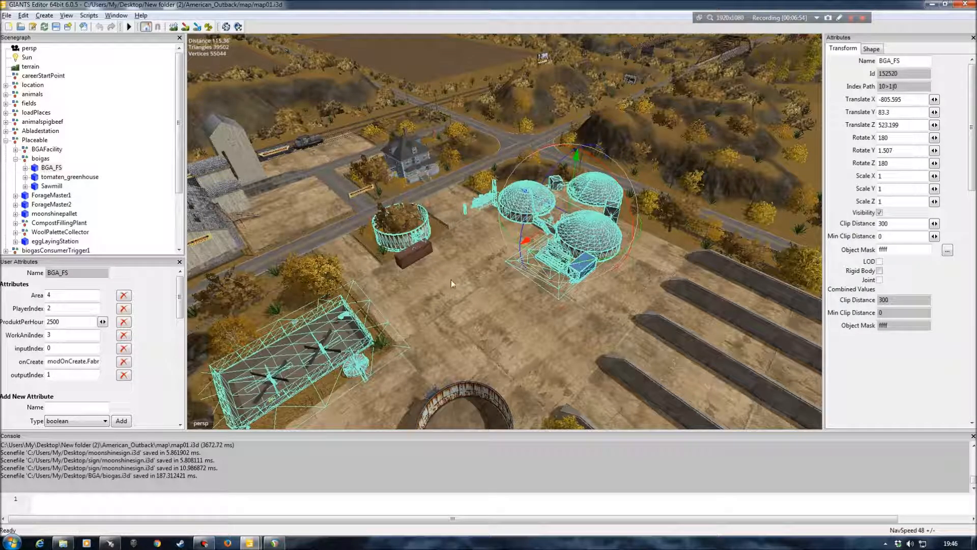
pyautogui.keyDown('alt'); pyautogui.moveTo(385, 293); pyautogui.dragTo(440, 303); pyautogui.keyUp('alt')
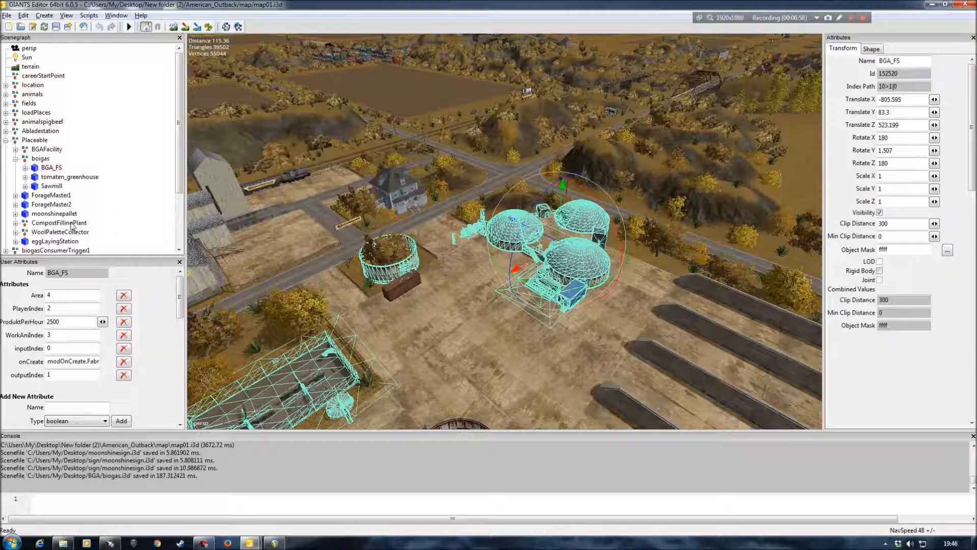
pyautogui.click(26, 169)
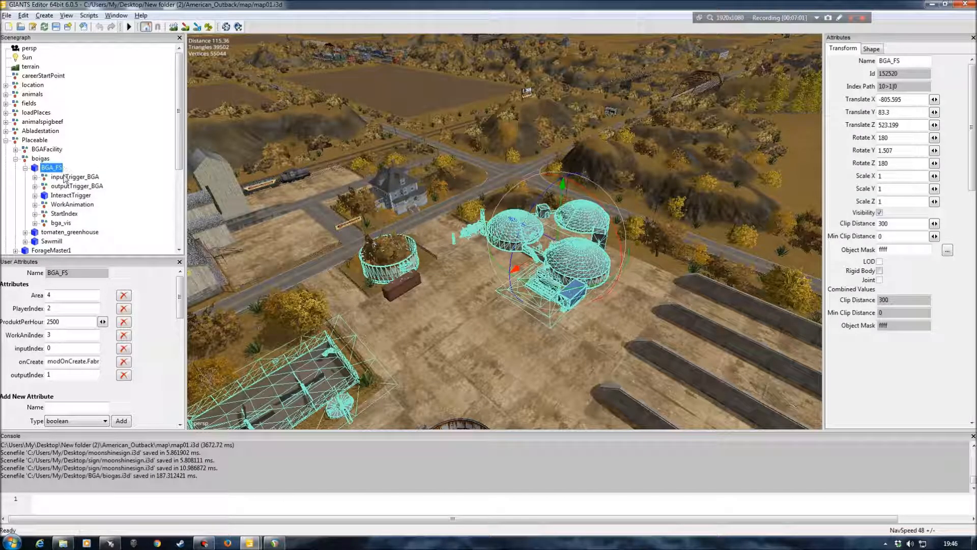
pyautogui.click(71, 204)
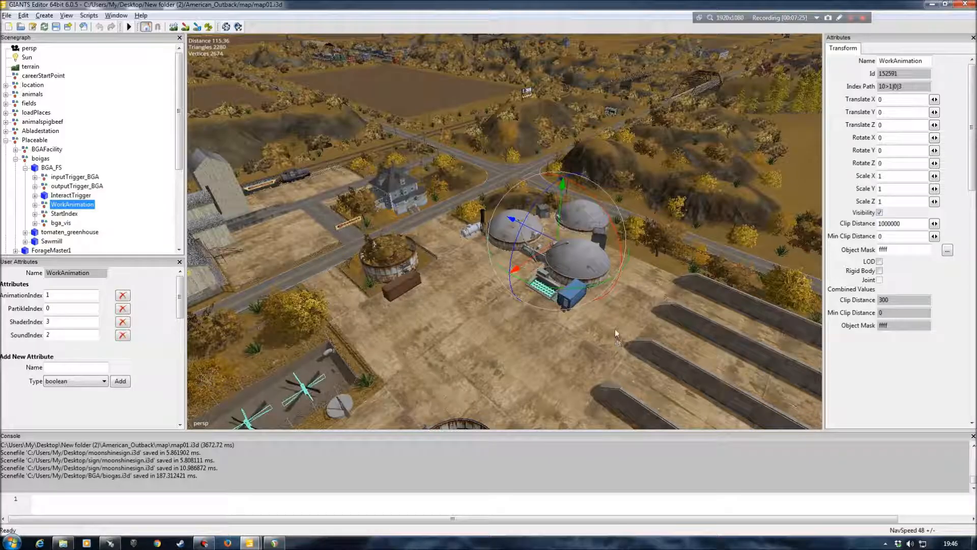
pyautogui.click(35, 205)
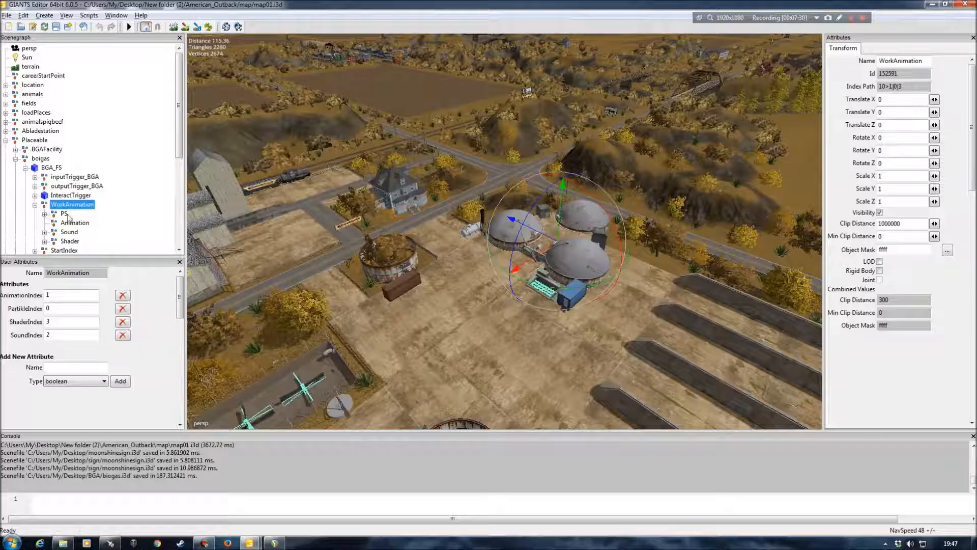
pyautogui.click(44, 213)
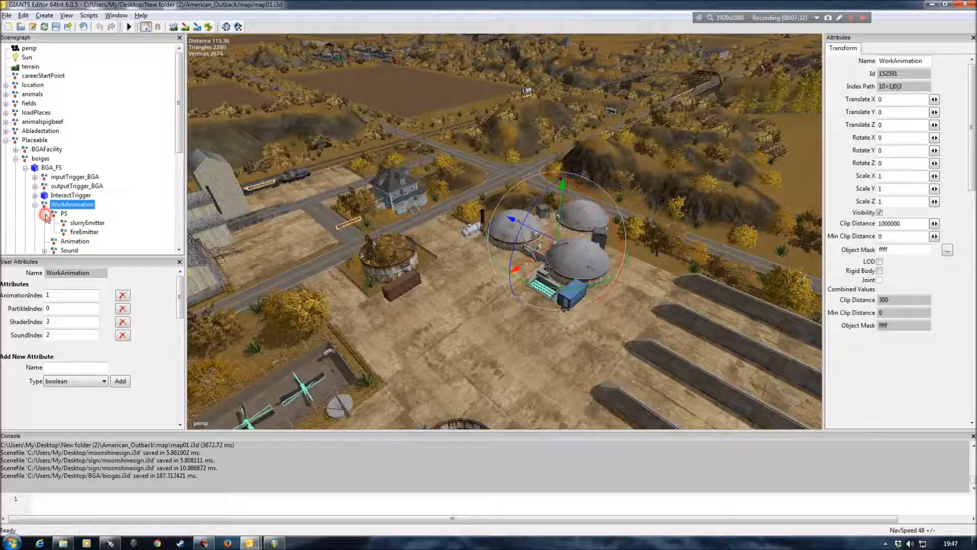
# Select slurryEmitter and fireEmitter in turn to compare their positions and particle system file paths.
pyautogui.click(85, 223)
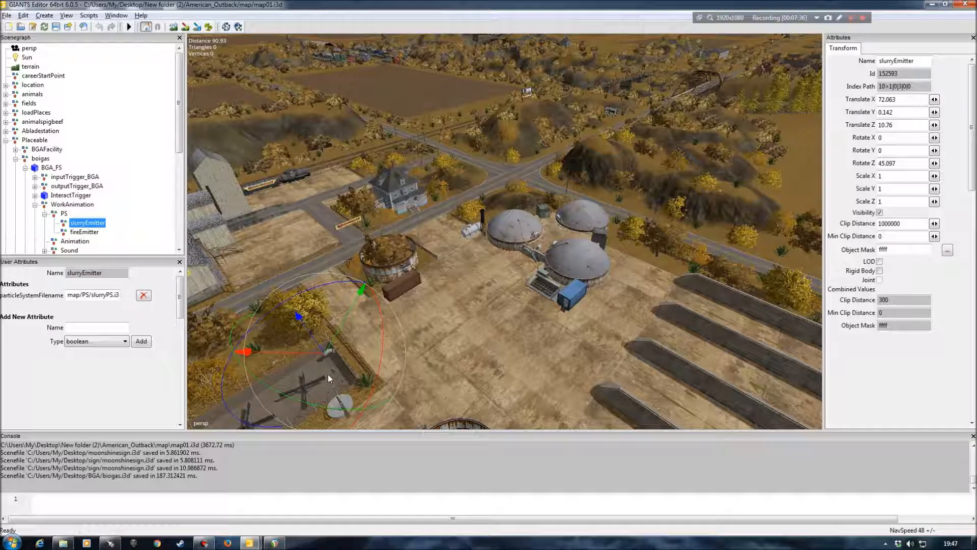
pyautogui.doubleClick(84, 232)
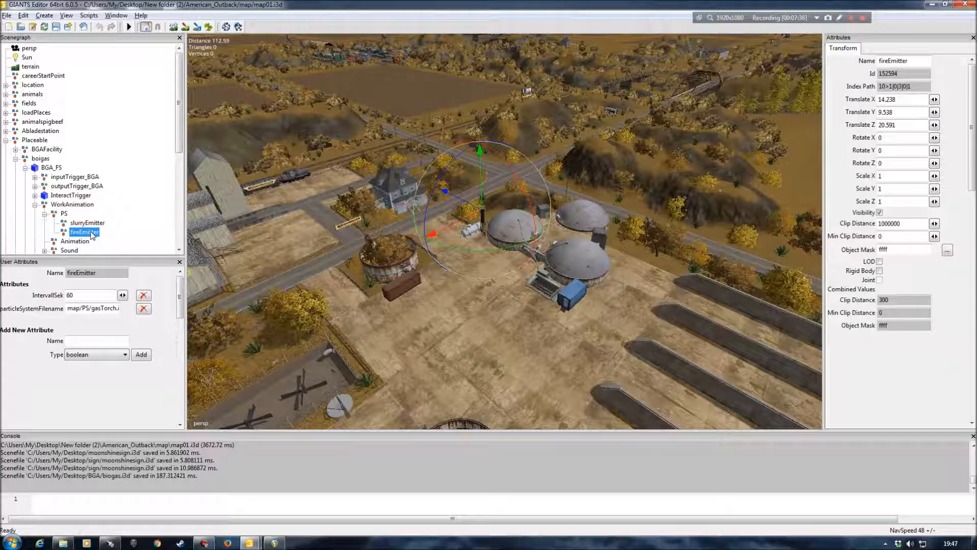
pyautogui.keyDown('alt'); pyautogui.moveTo(426, 334); pyautogui.dragTo(481, 332); pyautogui.keyUp('alt')
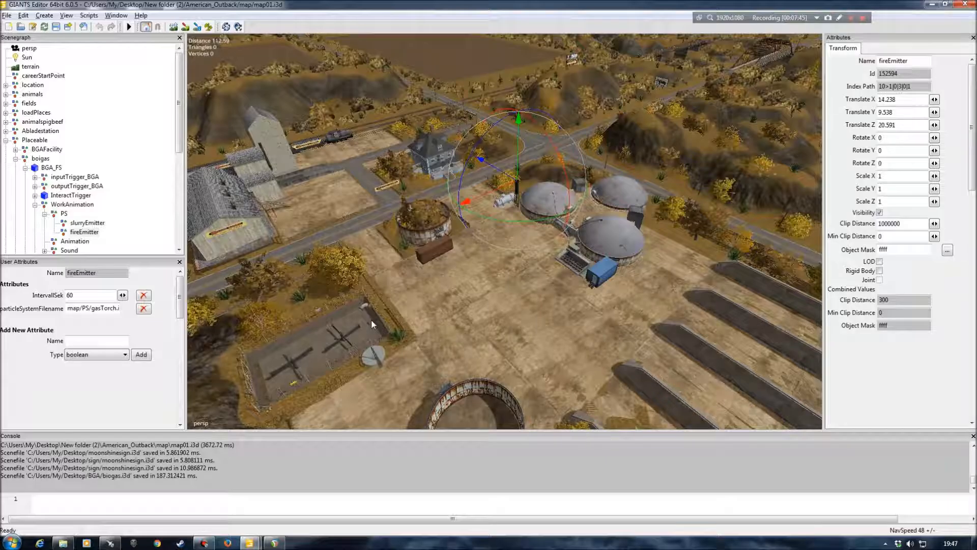
pyautogui.click(92, 222)
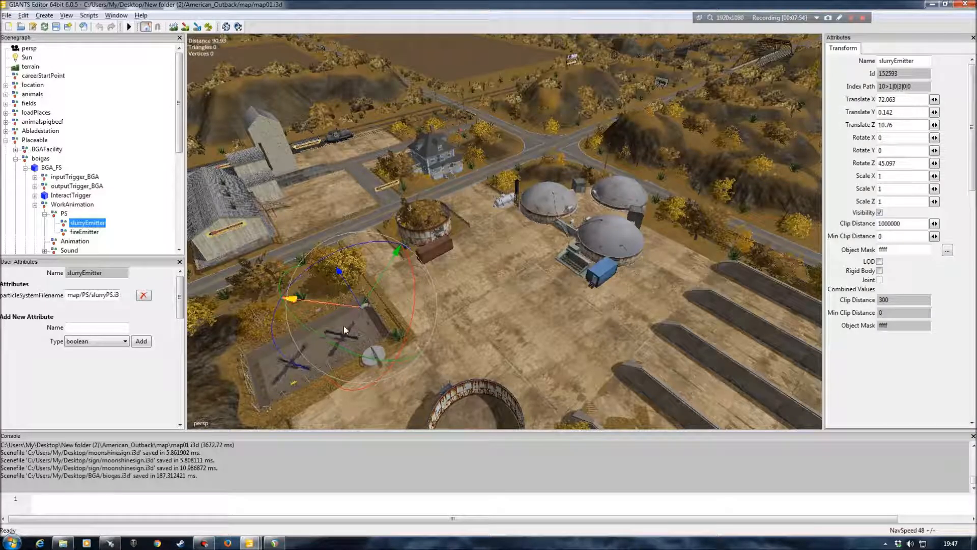
pyautogui.click(80, 233)
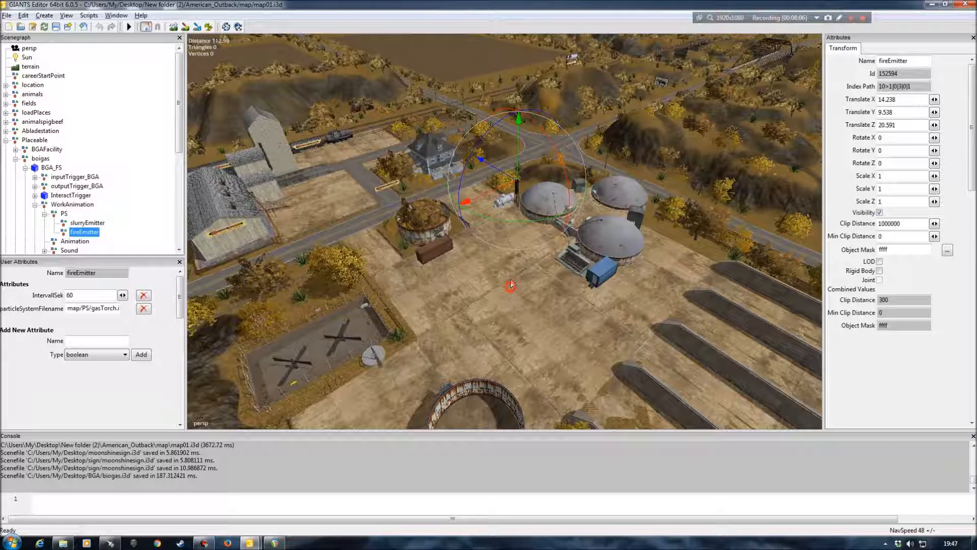
# Examine the fireEmitter's location at the black stack beside the biogas domes from close up and several angles.
pyautogui.keyDown('alt'); pyautogui.moveTo(512, 286); pyautogui.dragTo(475, 282); pyautogui.keyUp('alt')
pyautogui.scroll(5, 474, 282)
pyautogui.moveTo(467, 265)
pyautogui.keyDown('alt'); pyautogui.mouseDown(button='right')
pyautogui.moveTo(463, 192)
pyautogui.moveTo(461, 264)
pyautogui.moveTo(448, 267)
pyautogui.mouseUp(button='right'); pyautogui.keyUp('alt')
pyautogui.keyDown('alt'); pyautogui.moveTo(448, 266); pyautogui.dragTo(450, 298); pyautogui.keyUp('alt')
pyautogui.keyDown('alt'); pyautogui.moveTo(450, 298); pyautogui.dragTo(487, 298, button='right'); pyautogui.keyUp('alt')
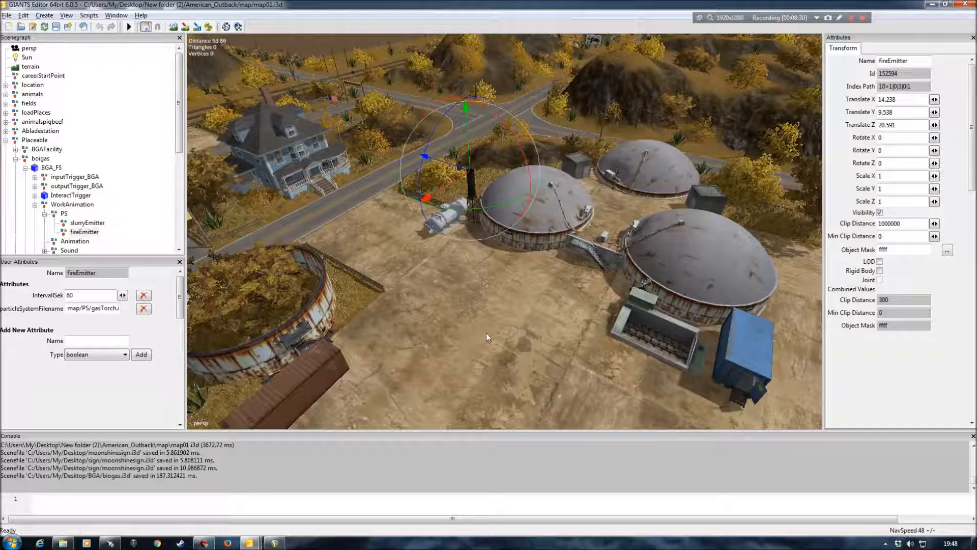
pyautogui.keyDown('alt'); pyautogui.moveTo(506, 314); pyautogui.dragTo(435, 328); pyautogui.keyUp('alt')
pyautogui.moveTo(443, 335)
pyautogui.keyDown('alt'); pyautogui.mouseDown(button='right')
pyautogui.moveTo(444, 282)
pyautogui.moveTo(443, 326)
pyautogui.mouseUp(button='right'); pyautogui.keyUp('alt')
pyautogui.moveTo(443, 326)
pyautogui.keyDown('alt'); pyautogui.mouseDown()
pyautogui.moveTo(407, 310)
pyautogui.moveTo(449, 311)
pyautogui.mouseUp(); pyautogui.keyUp('alt')
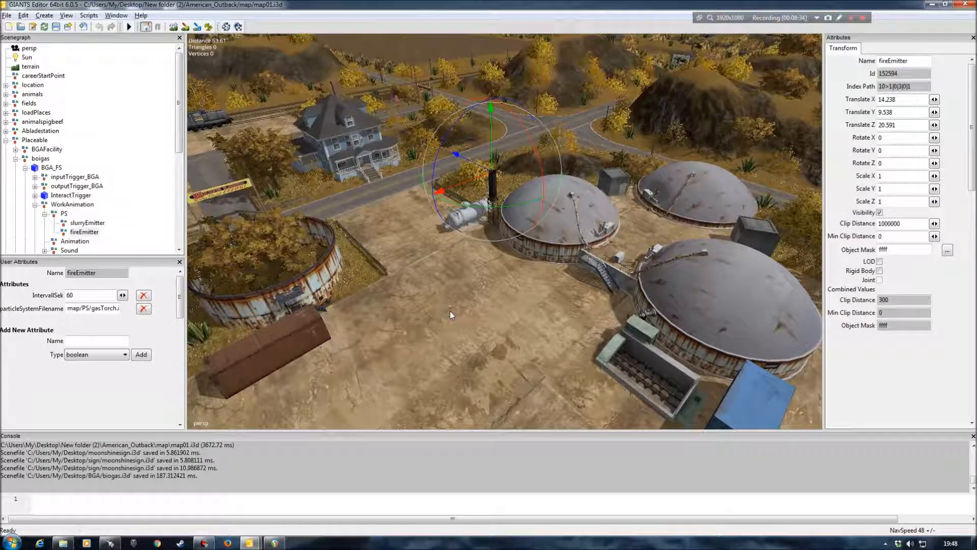
pyautogui.keyDown('alt'); pyautogui.moveTo(509, 321); pyautogui.dragTo(423, 314); pyautogui.keyUp('alt')
pyautogui.keyDown('alt'); pyautogui.moveTo(423, 314); pyautogui.dragTo(434, 279, button='right'); pyautogui.keyUp('alt')
pyautogui.keyDown('alt'); pyautogui.moveTo(435, 279); pyautogui.dragTo(415, 299); pyautogui.keyUp('alt')
pyautogui.keyDown('alt'); pyautogui.moveTo(415, 299); pyautogui.dragTo(475, 298, button='right'); pyautogui.keyUp('alt')
pyautogui.moveTo(475, 298)
pyautogui.keyDown('alt'); pyautogui.mouseDown()
pyautogui.moveTo(492, 297)
pyautogui.moveTo(448, 300)
pyautogui.moveTo(472, 303)
pyautogui.mouseUp(); pyautogui.keyUp('alt')
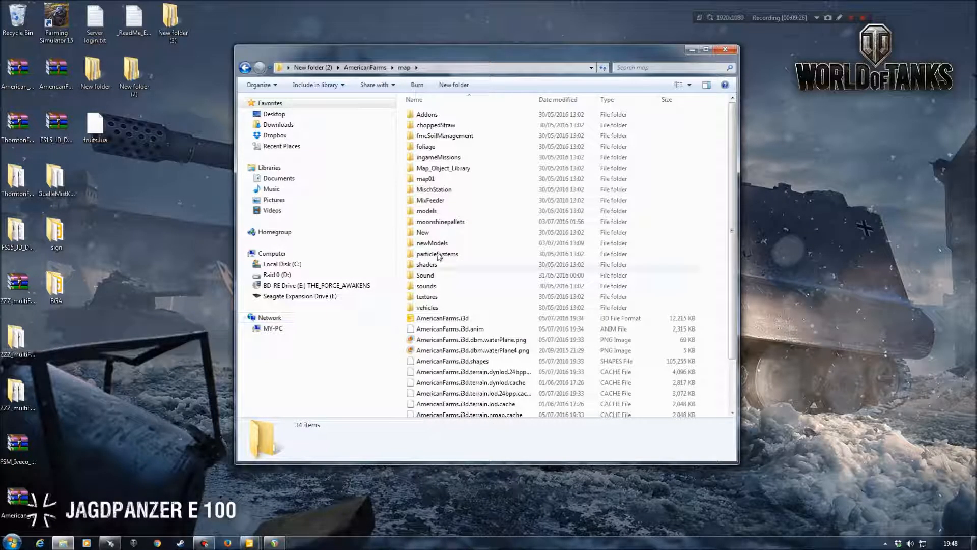
# Switch to Windows Explorer and open the American_Outback folder inside New folder (2).
pyautogui.press('BackSpace')
pyautogui.press('BackSpace')
pyautogui.doubleClick(442, 114)
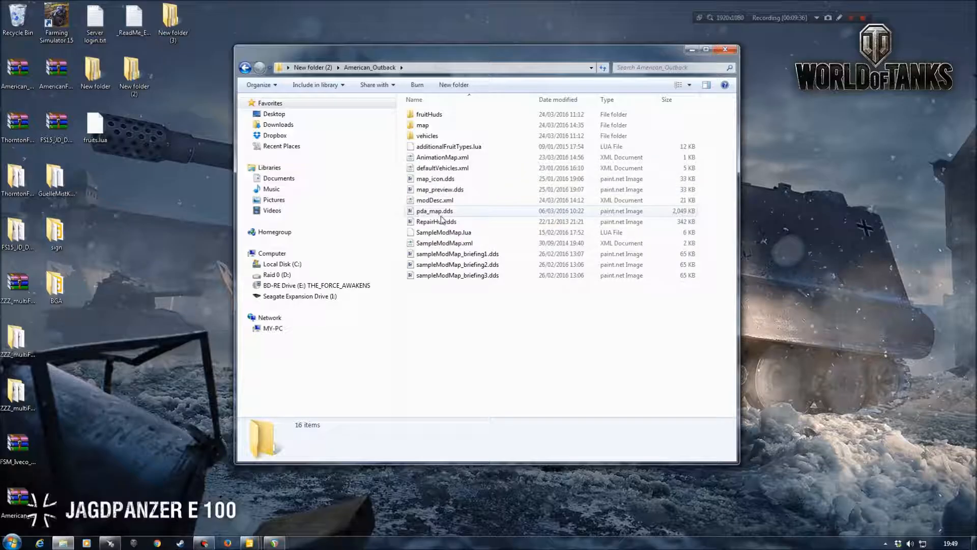
pyautogui.press('BackSpace')
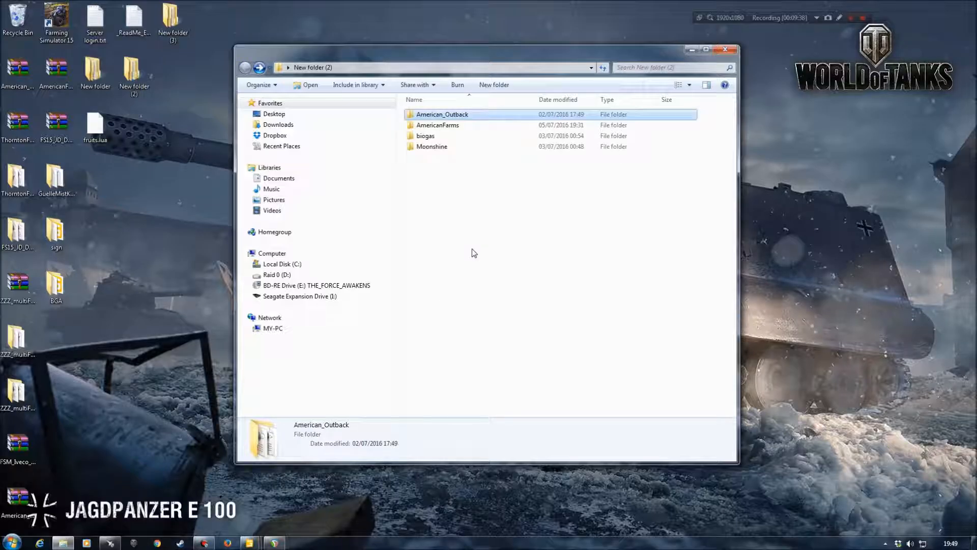
pyautogui.doubleClick(439, 114)
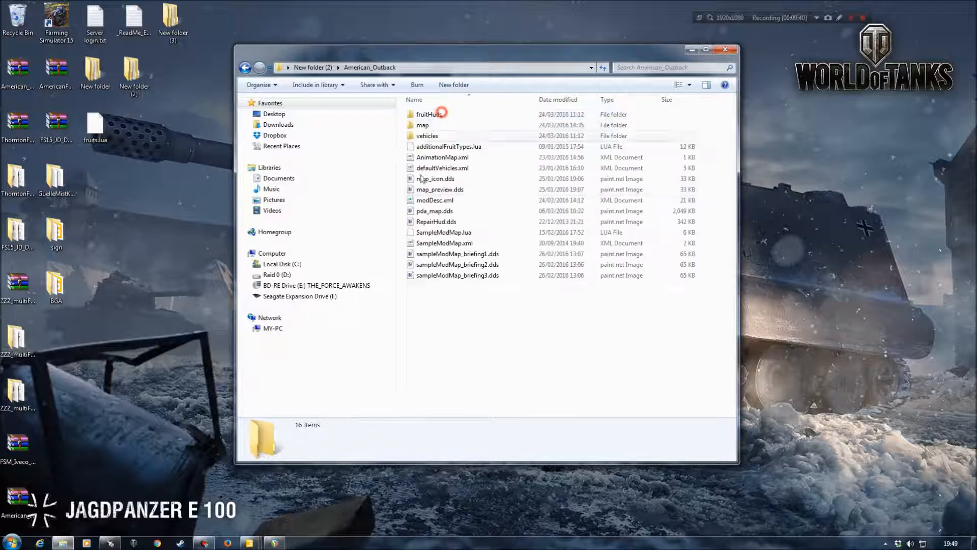
# Check the fireEmitter's particle system path in GIANTS Editor and open the matching map\PS folder in Windows Explorer.
pyautogui.moveTo(251, 544)
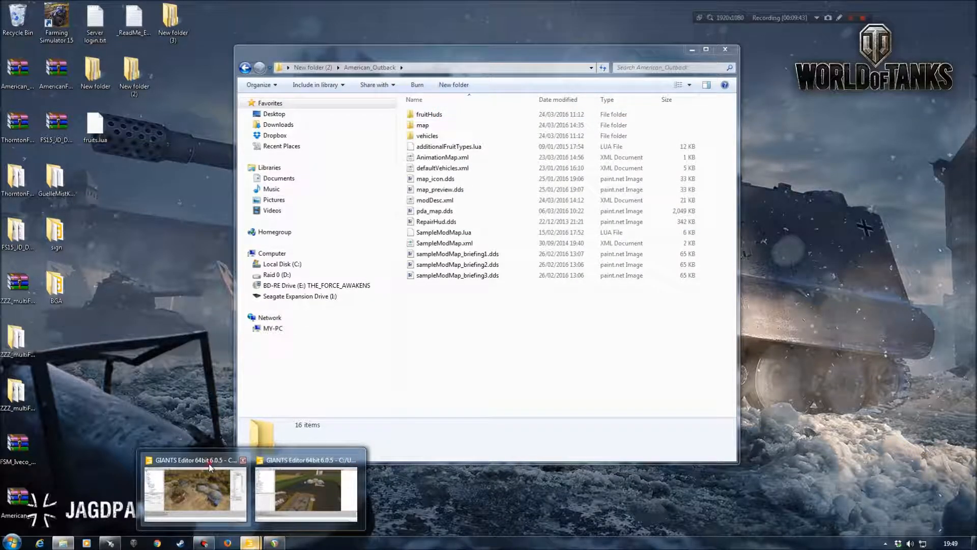
pyautogui.click(306, 486)
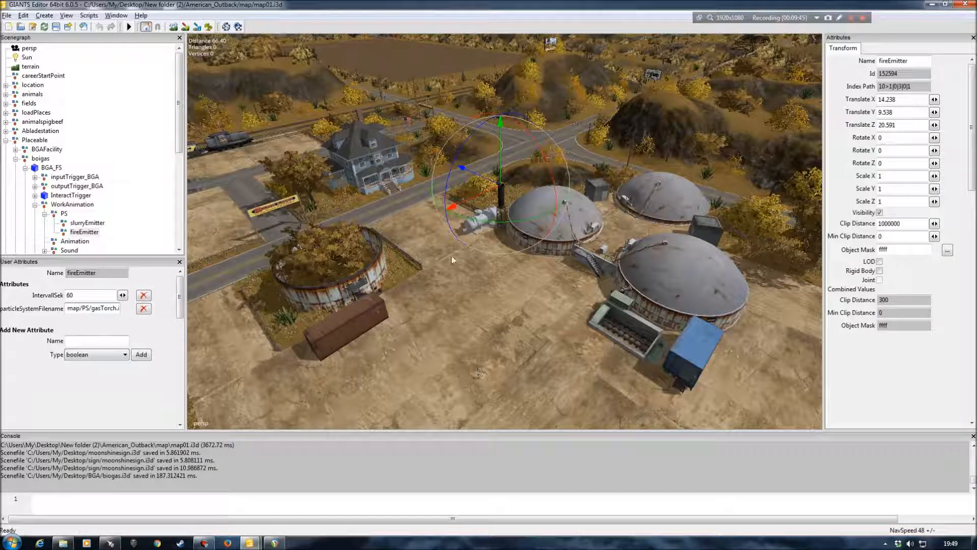
pyautogui.click(932, 4)
pyautogui.doubleClick(423, 125)
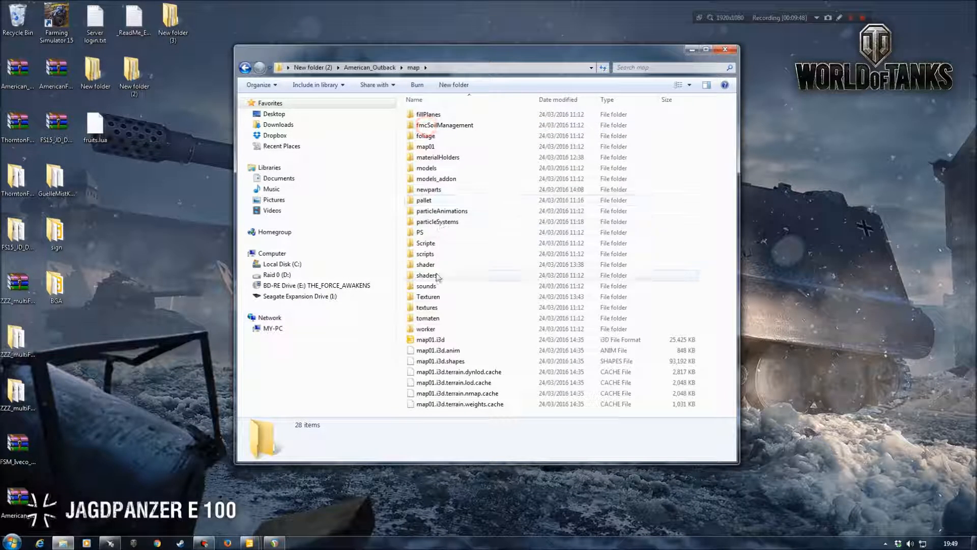
pyautogui.doubleClick(419, 234)
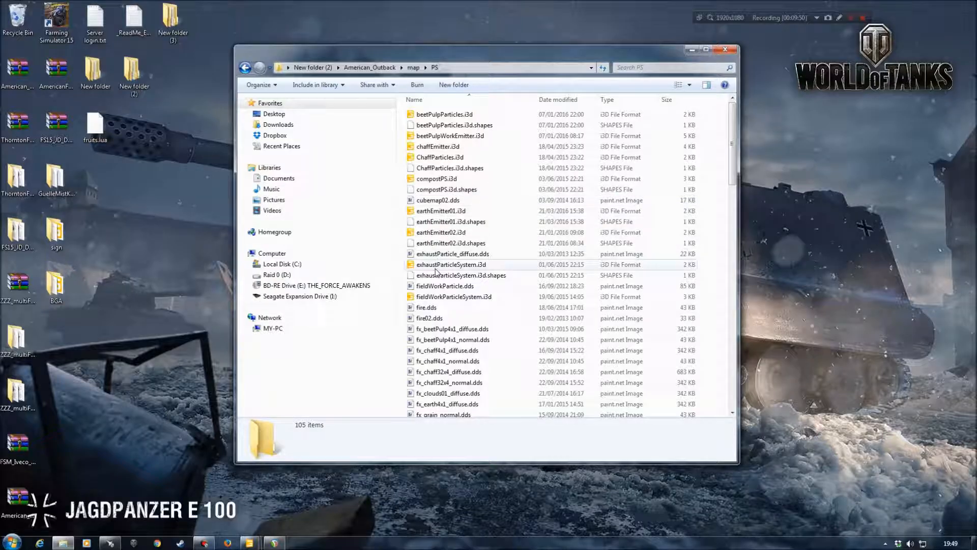
# Look through the PS folder for the slurryPS and gasTorch particle system files used by the biogas plant.
pyautogui.scroll(-10, 433, 285)
pyautogui.scroll(-1, 437, 305)
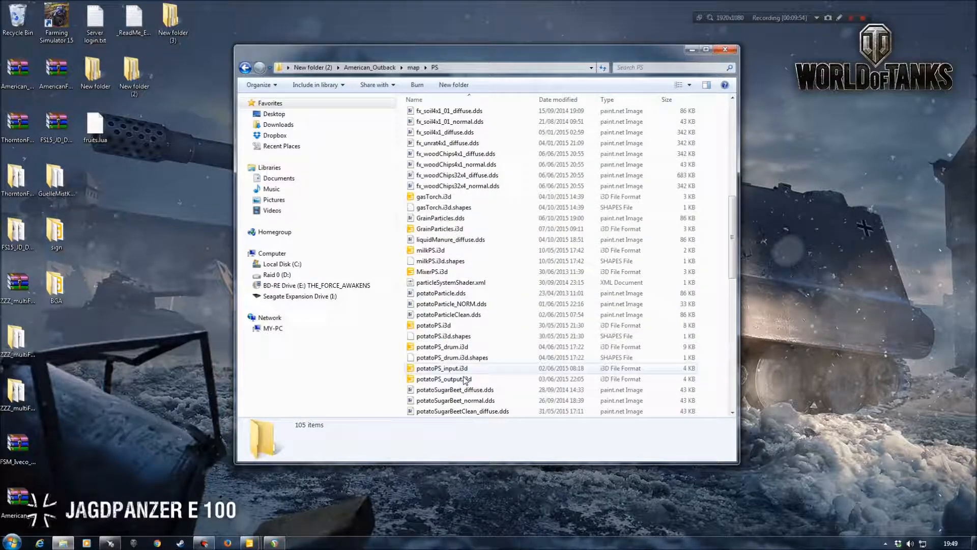
pyautogui.scroll(-3, 447, 384)
pyautogui.scroll(13, 441, 384)
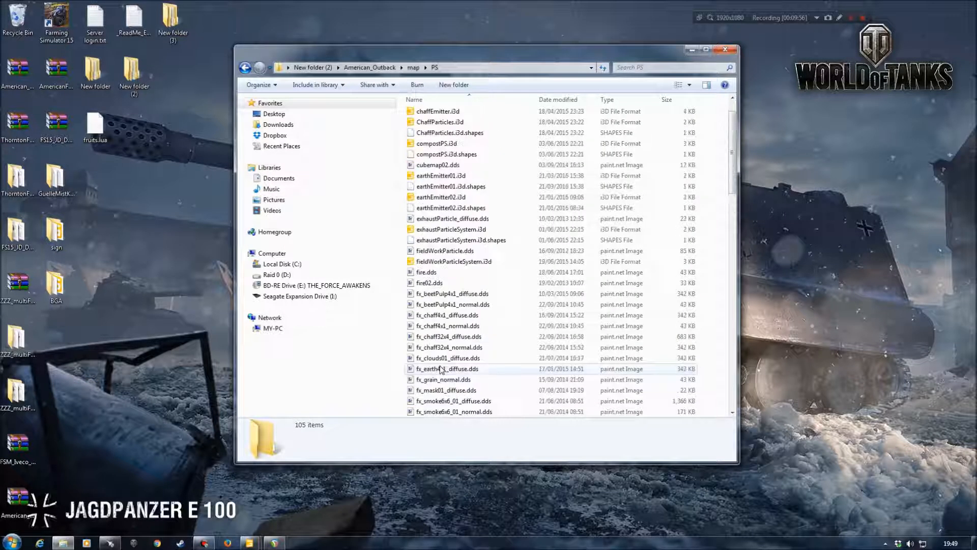
pyautogui.scroll(-20, 441, 368)
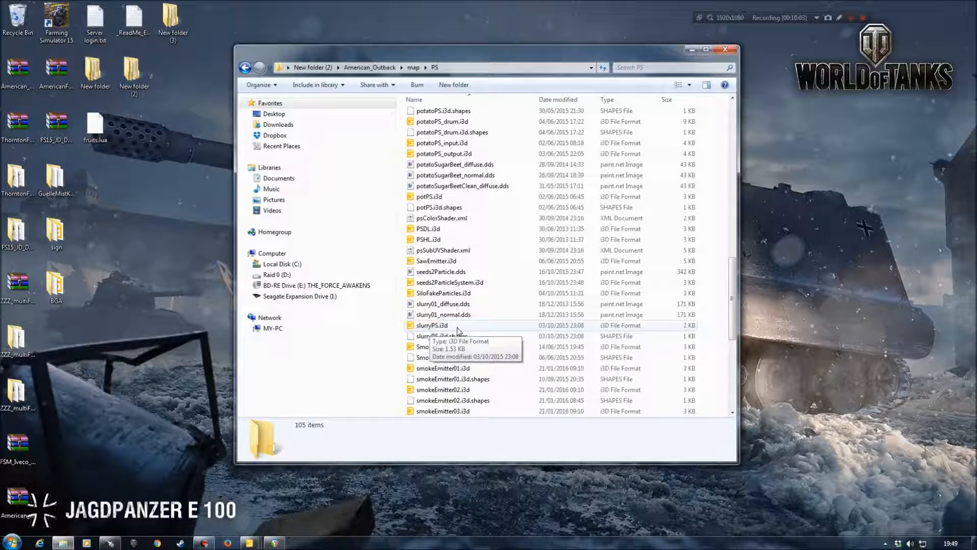
pyautogui.scroll(9, 460, 350)
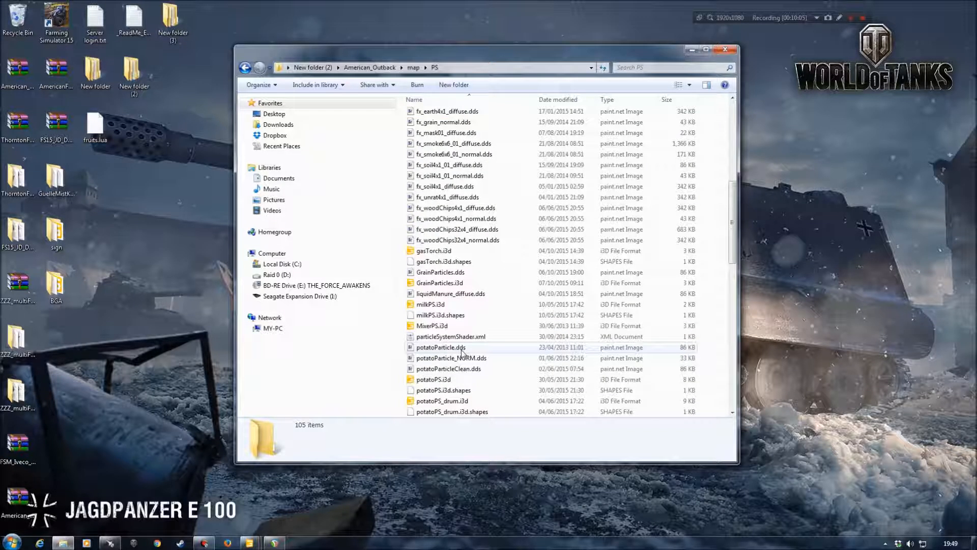
pyautogui.scroll(9, 462, 352)
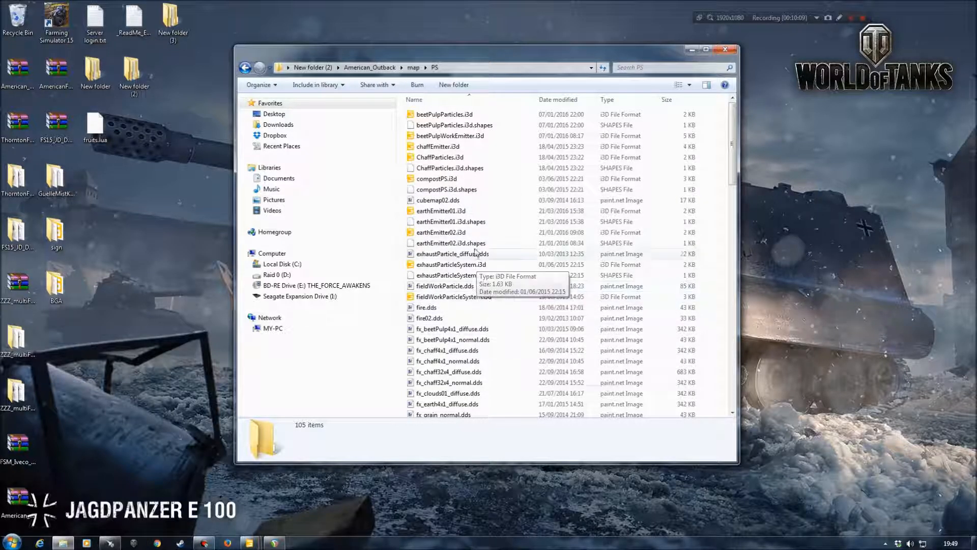
pyautogui.scroll(-14, 474, 255)
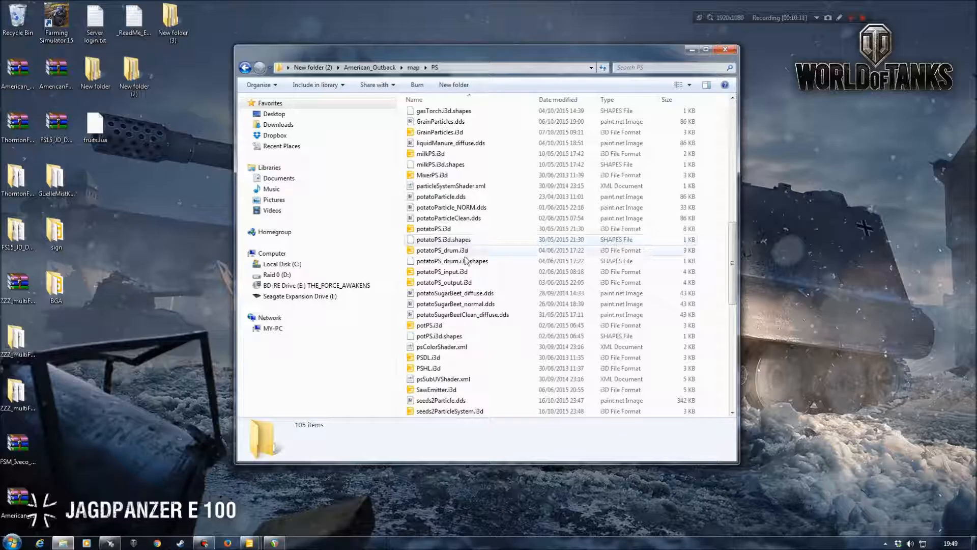
pyautogui.scroll(4, 461, 259)
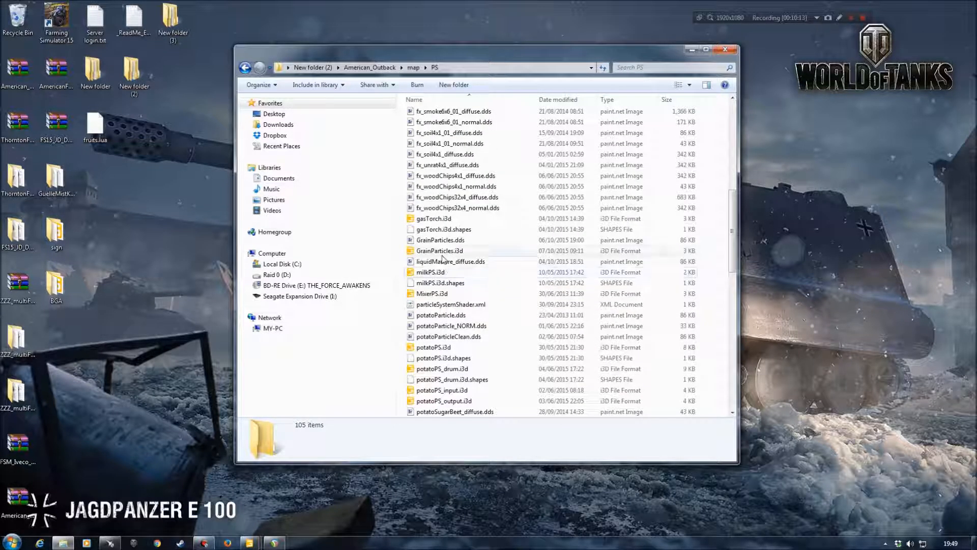
# Open gasTorch.i3d from the PS folder in Notepad++ to check which files it references, and close it again.
pyautogui.rightClick(433, 219)
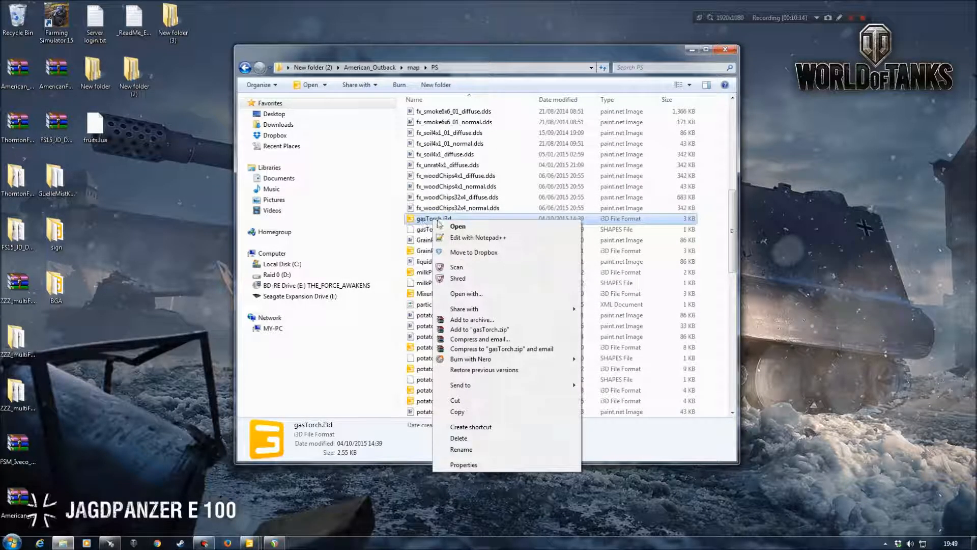
pyautogui.click(466, 240)
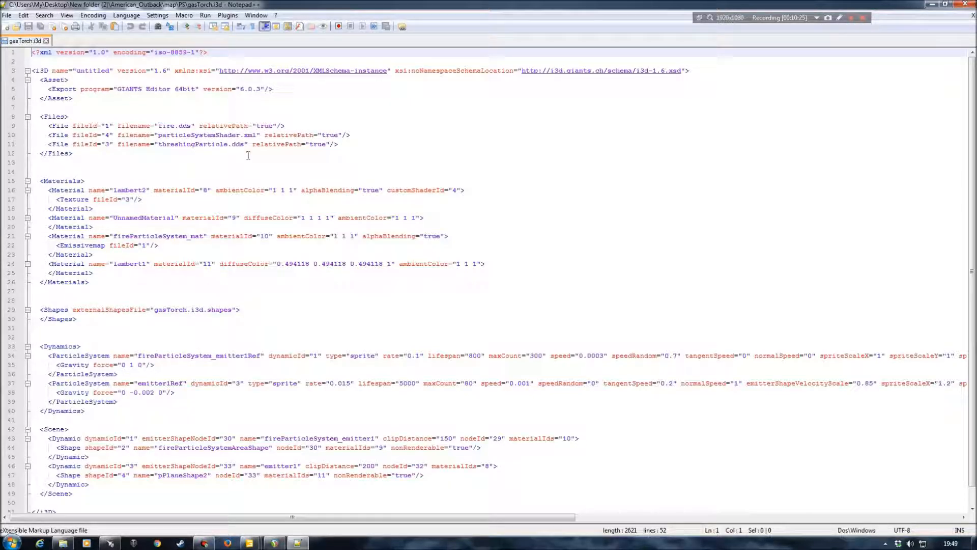
pyautogui.click(973, 15)
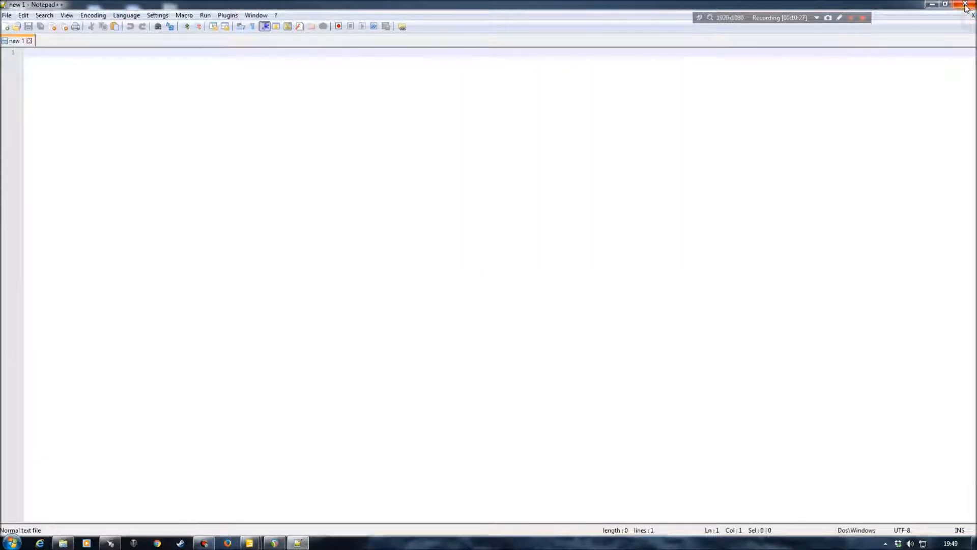
pyautogui.click(965, 4)
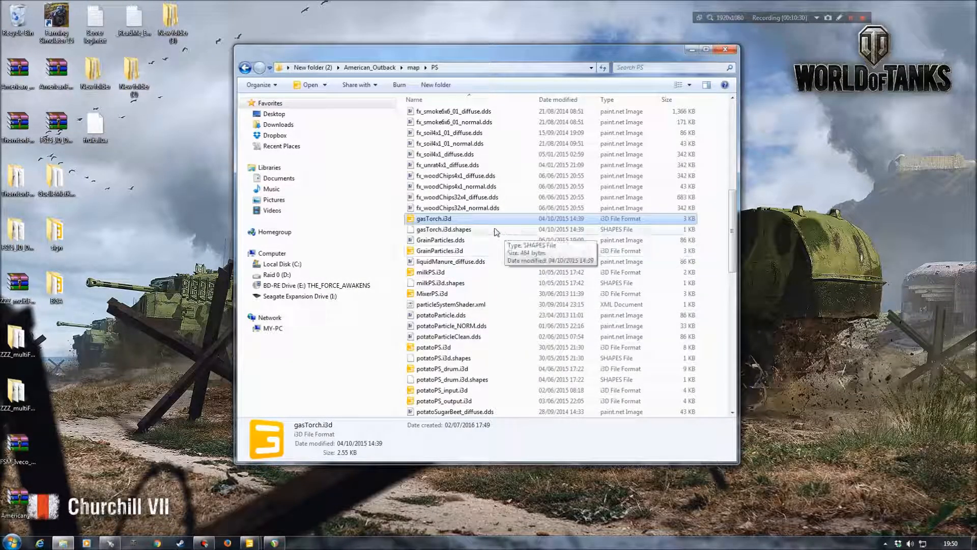
# Copy the PS folder from American_Outback\map into the AmericanFarms\map folder and refresh the file list.
pyautogui.press('BackSpace')
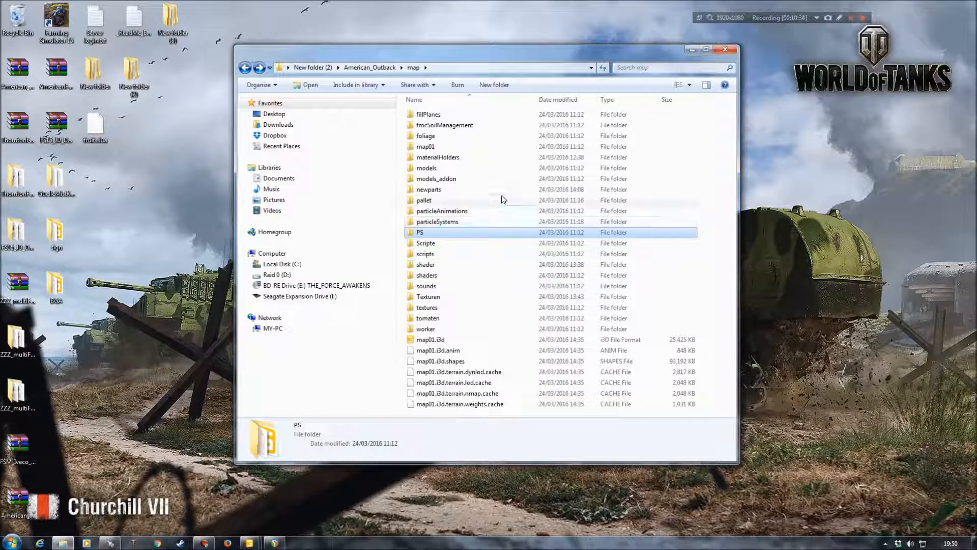
pyautogui.press('BackSpace')
pyautogui.press('BackSpace')
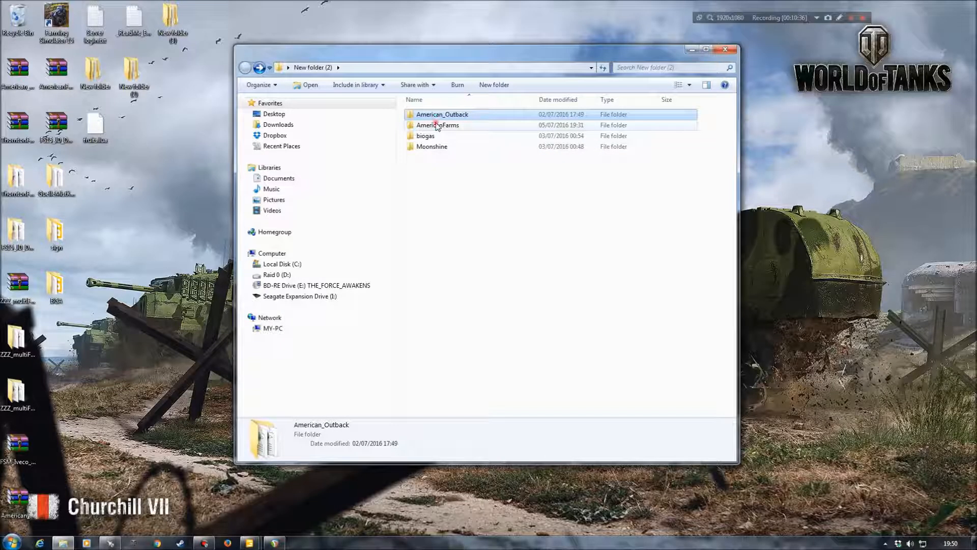
pyautogui.doubleClick(432, 125)
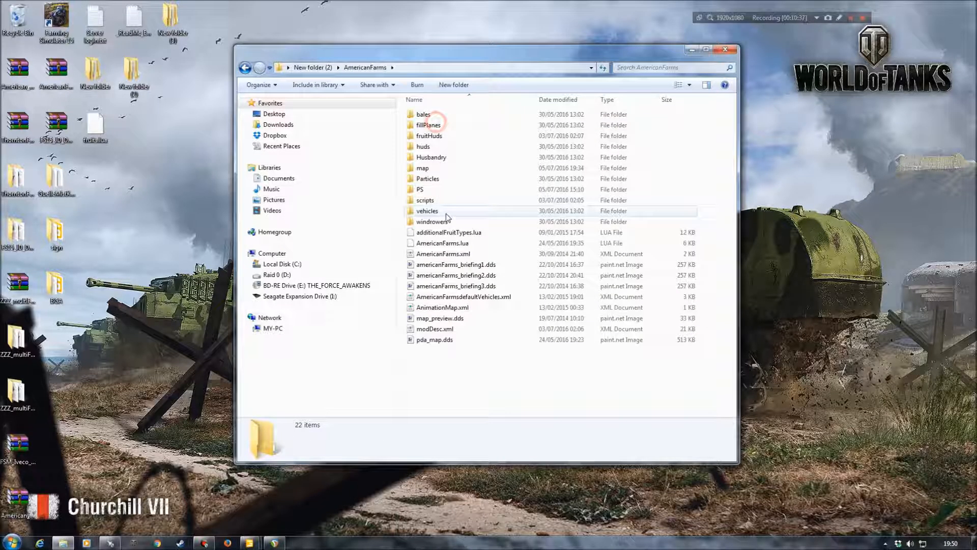
pyautogui.click(429, 169)
pyautogui.doubleClick(429, 168)
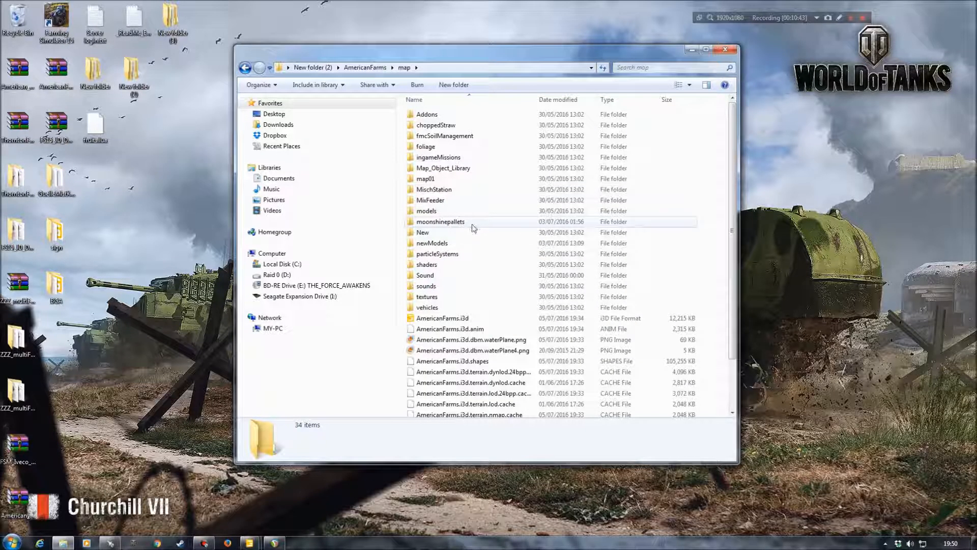
pyautogui.hotkey('ctrl', 'v')
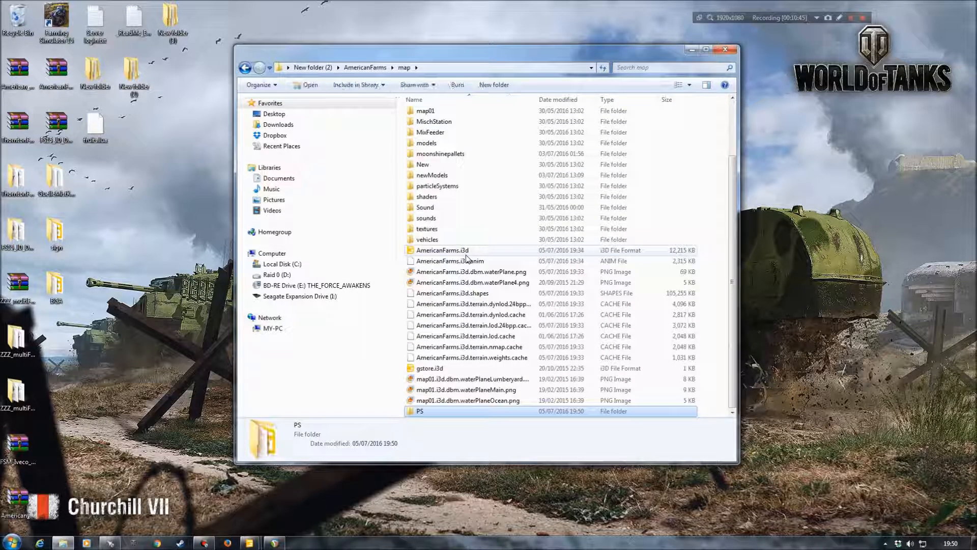
pyautogui.click(603, 68)
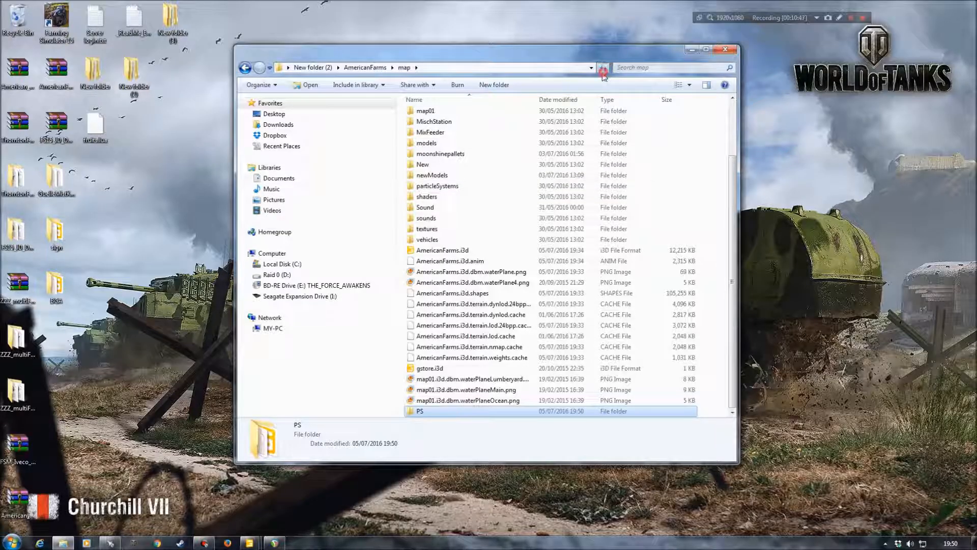
# Check the fireEmitter's particle system path in GIANTS Editor and open the matching AmericanFarms\map\PS folder in Windows Explorer.
pyautogui.click(250, 543)
pyautogui.click(196, 464)
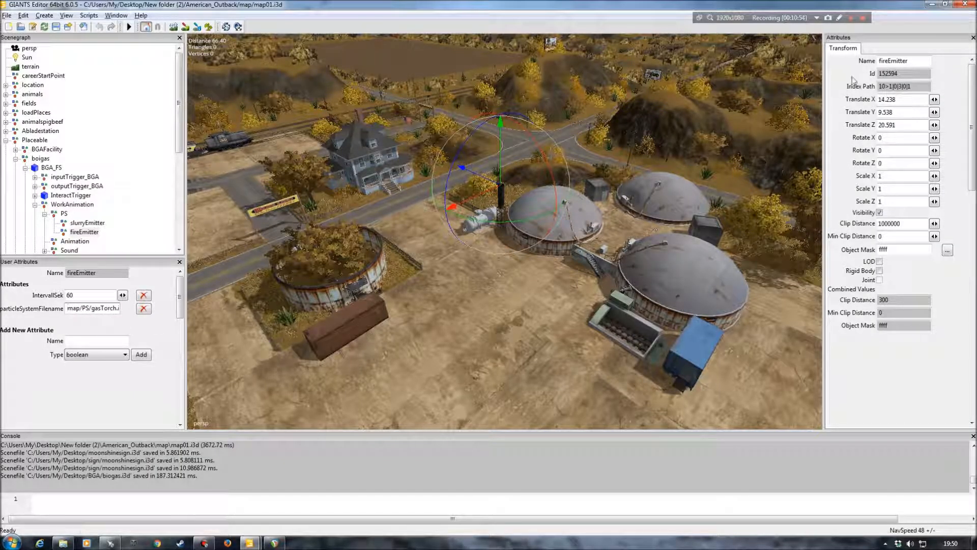
pyautogui.click(931, 4)
pyautogui.click(353, 71)
pyautogui.doubleClick(425, 168)
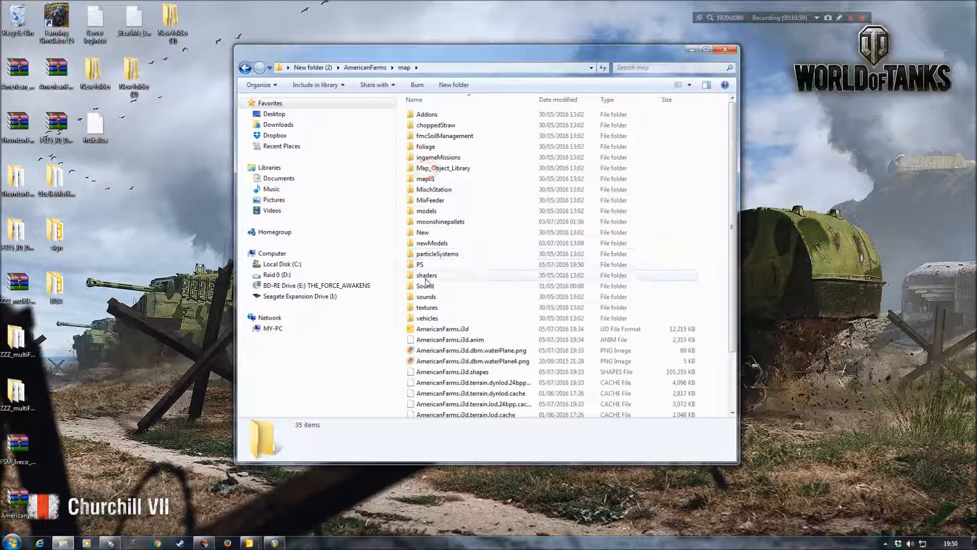
pyautogui.doubleClick(422, 265)
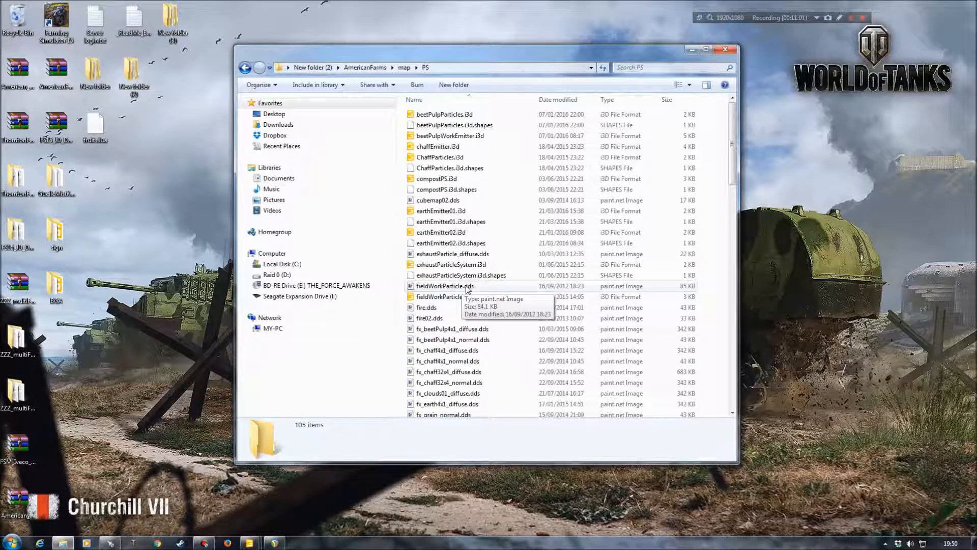
# Look through the copied PS folder in AmericanFarms\map for the particle system files.
pyautogui.scroll(-8, 467, 289)
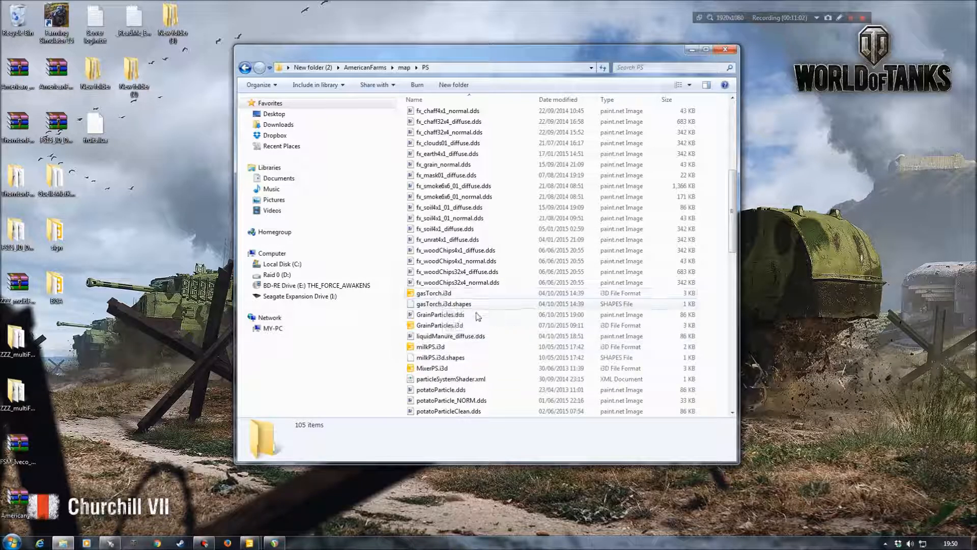
pyautogui.scroll(8, 477, 316)
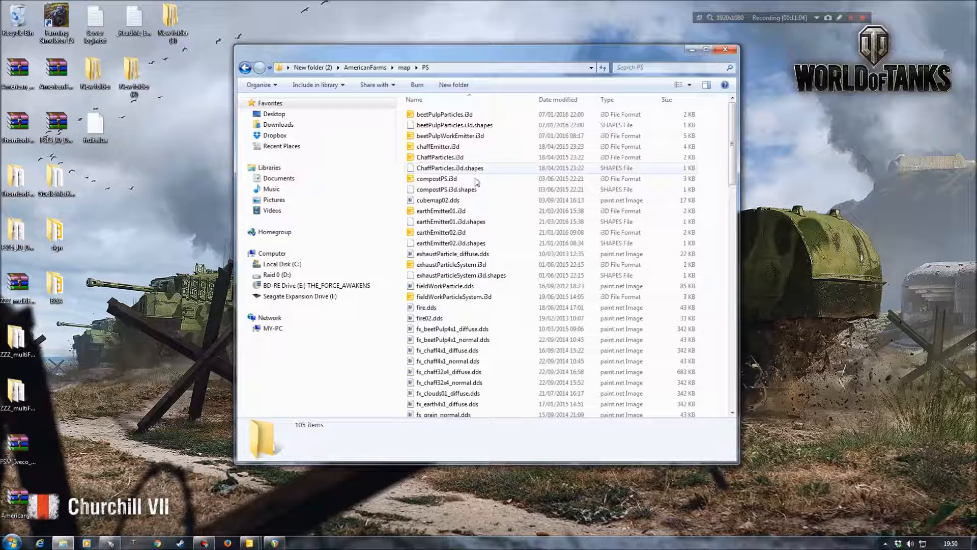
pyautogui.scroll(-13, 509, 285)
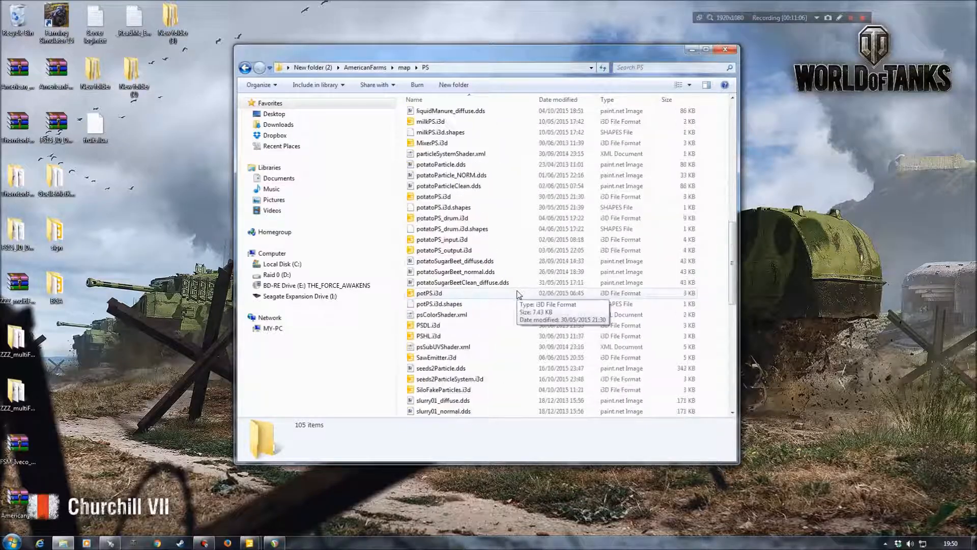
pyautogui.scroll(-4, 489, 326)
pyautogui.scroll(4, 461, 350)
pyautogui.scroll(15, 461, 351)
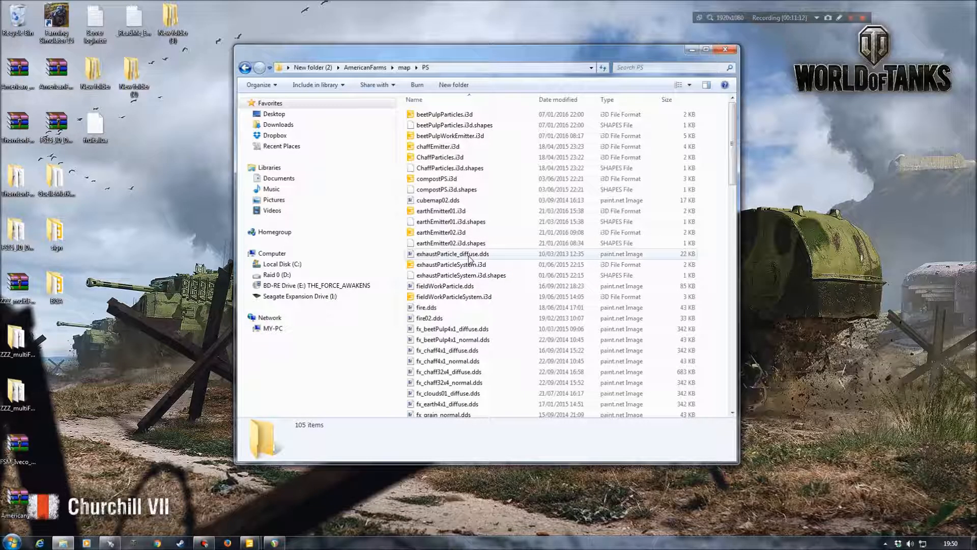
# Switch to GIANTS Editor and select the slurryEmitter to check its particle system path.
pyautogui.click(250, 542)
pyautogui.click(227, 493)
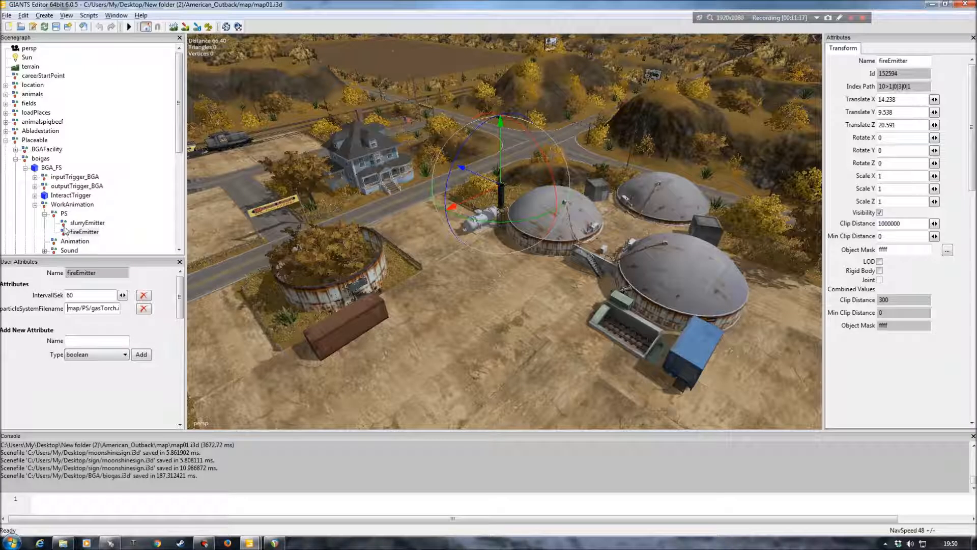
pyautogui.click(81, 222)
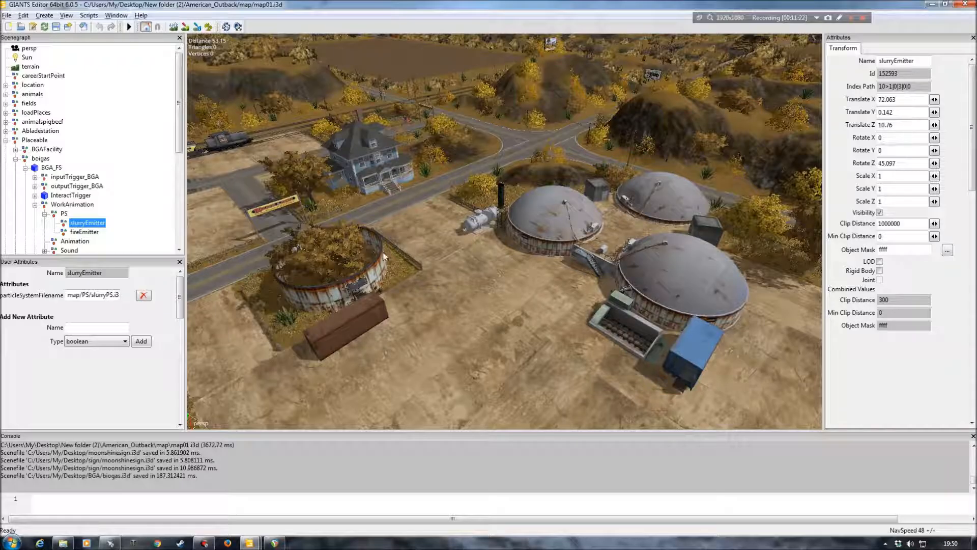
pyautogui.keyDown('alt'); pyautogui.moveTo(490, 292); pyautogui.dragTo(250, 293); pyautogui.keyUp('alt')
pyautogui.scroll(-5, 514, 298)
pyautogui.click(143, 199)
pyautogui.keyDown('alt'); pyautogui.moveTo(542, 332); pyautogui.dragTo(559, 307); pyautogui.keyUp('alt')
pyautogui.keyDown('alt'); pyautogui.moveTo(490, 319); pyautogui.dragTo(527, 337); pyautogui.keyUp('alt')
pyautogui.scroll(3, 525, 326)
pyautogui.keyDown('alt'); pyautogui.moveTo(516, 283); pyautogui.dragTo(356, 284); pyautogui.keyUp('alt')
pyautogui.keyDown('alt'); pyautogui.moveTo(468, 286); pyautogui.dragTo(554, 279); pyautogui.keyUp('alt')
pyautogui.keyDown('alt'); pyautogui.moveTo(548, 272); pyautogui.dragTo(553, 230, button='right'); pyautogui.keyUp('alt')
pyautogui.keyDown('alt'); pyautogui.moveTo(559, 285); pyautogui.dragTo(433, 298); pyautogui.keyUp('alt')
pyautogui.keyDown('alt'); pyautogui.moveTo(519, 280); pyautogui.dragTo(504, 335, button='right'); pyautogui.keyUp('alt')
pyautogui.keyDown('alt'); pyautogui.moveTo(473, 294); pyautogui.dragTo(431, 292); pyautogui.keyUp('alt')
pyautogui.keyDown('alt'); pyautogui.moveTo(438, 277); pyautogui.dragTo(442, 226, button='right'); pyautogui.keyUp('alt')
pyautogui.keyDown('alt'); pyautogui.moveTo(421, 283); pyautogui.dragTo(459, 283); pyautogui.keyUp('alt')
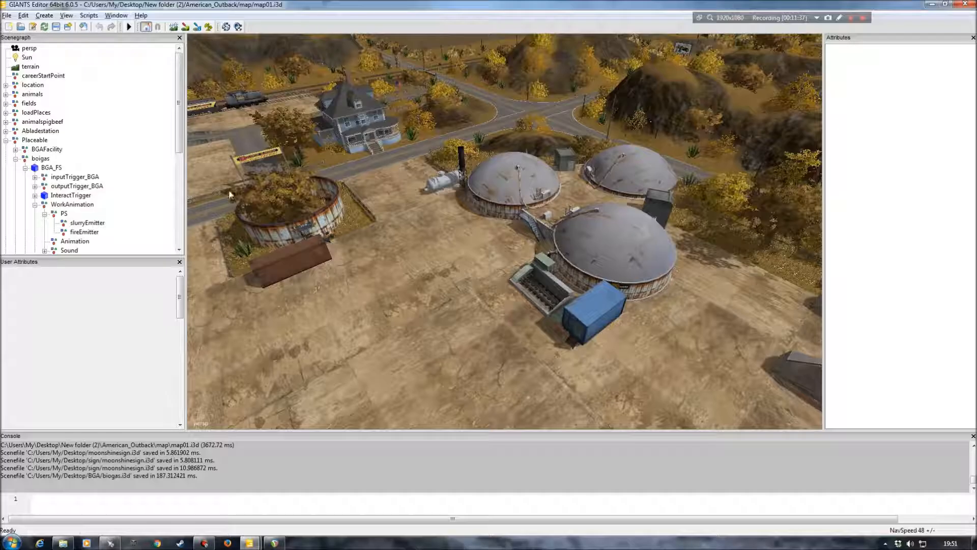
# Collapse the BGA_FS group in the scenegraph and look over the objects in the boigas group and the surrounding map.
pyautogui.click(25, 168)
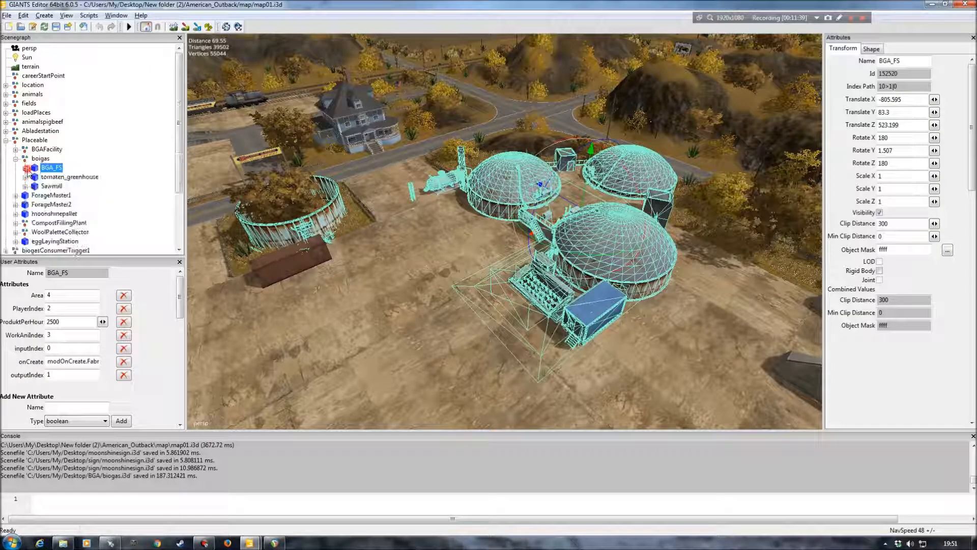
pyautogui.keyDown('alt'); pyautogui.moveTo(490, 250); pyautogui.dragTo(459, 256); pyautogui.keyUp('alt')
pyautogui.keyDown('alt'); pyautogui.moveTo(459, 256); pyautogui.dragTo(415, 210, button='right'); pyautogui.keyUp('alt')
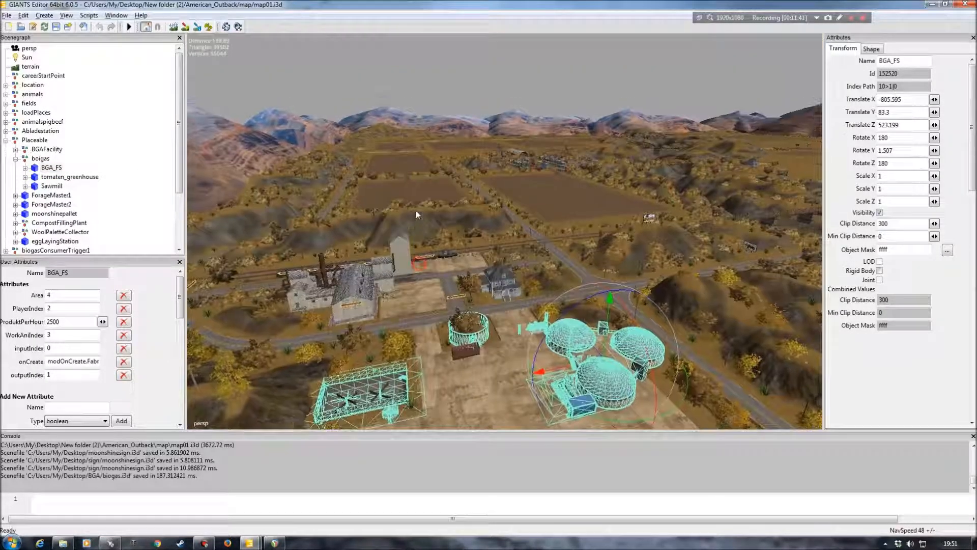
pyautogui.keyDown('alt'); pyautogui.moveTo(415, 209); pyautogui.dragTo(398, 211); pyautogui.keyUp('alt')
pyautogui.keyDown('alt'); pyautogui.moveTo(382, 211); pyautogui.dragTo(456, 122, button='right'); pyautogui.keyUp('alt')
pyautogui.keyDown('alt'); pyautogui.moveTo(375, 218); pyautogui.dragTo(437, 285); pyautogui.keyUp('alt')
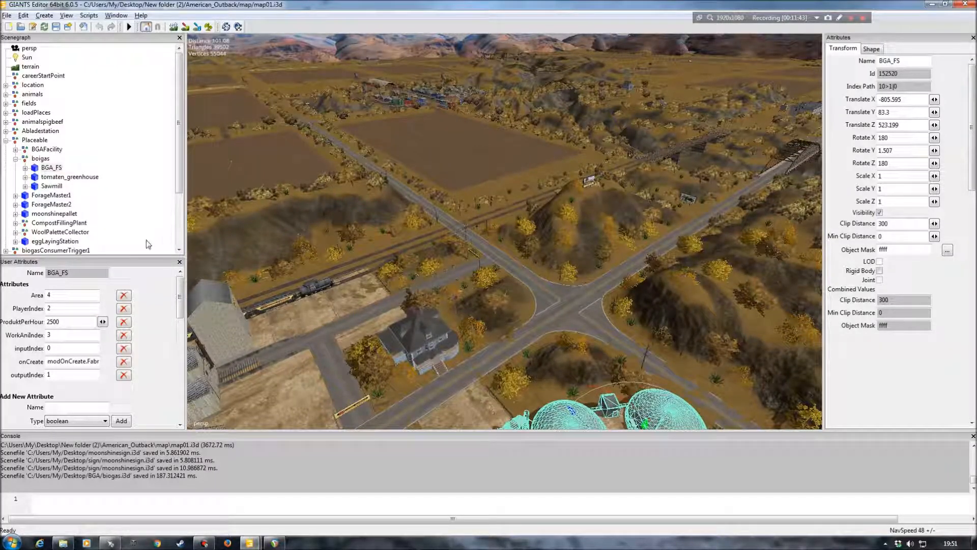
pyautogui.click(16, 158)
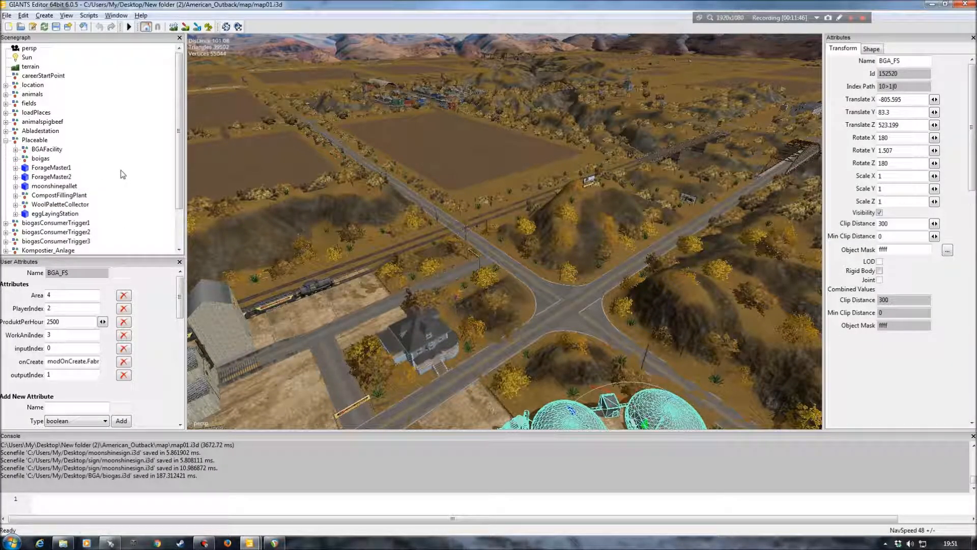
pyautogui.click(16, 158)
pyautogui.keyDown('alt'); pyautogui.moveTo(414, 293); pyautogui.dragTo(525, 319); pyautogui.keyUp('alt')
pyautogui.click(121, 216)
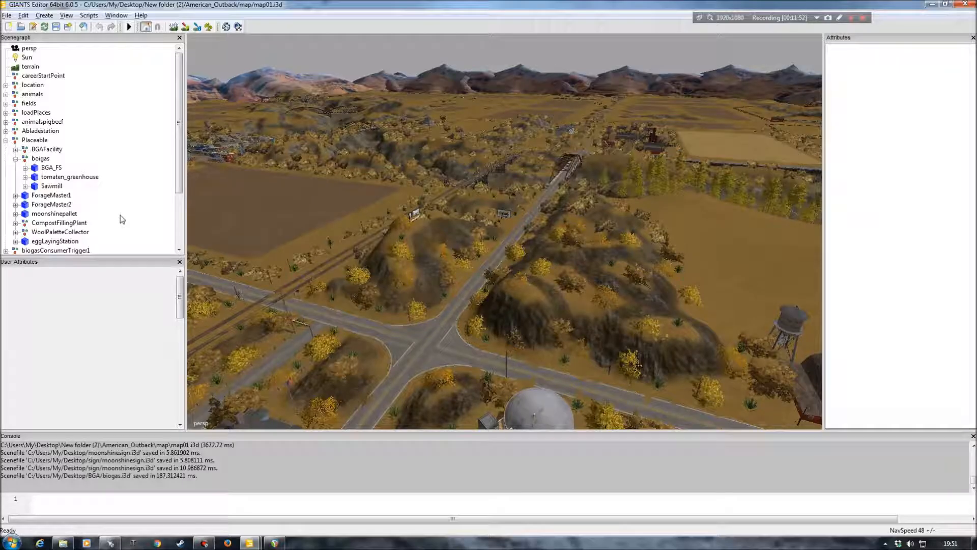
pyautogui.keyDown('alt'); pyautogui.moveTo(410, 253); pyautogui.dragTo(359, 329); pyautogui.keyUp('alt')
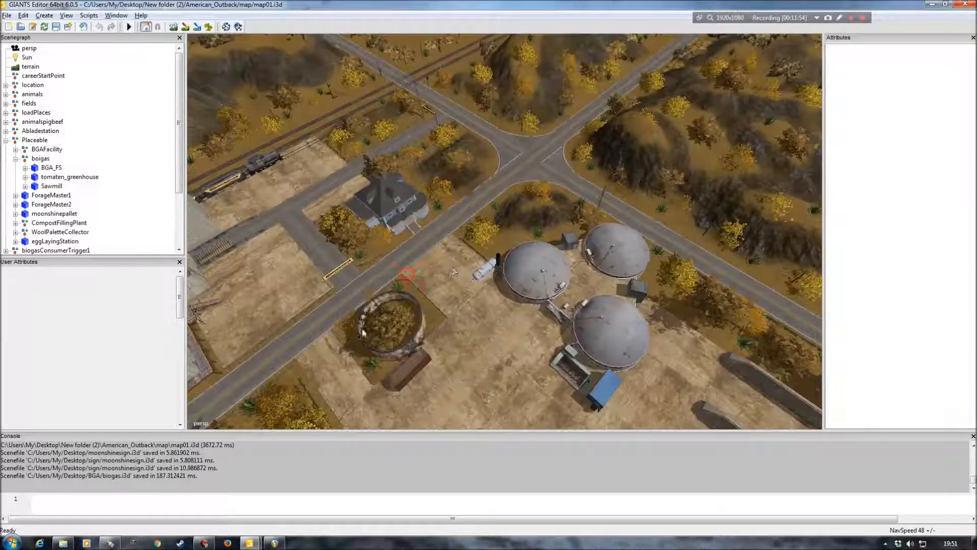
pyautogui.keyDown('alt'); pyautogui.moveTo(472, 271); pyautogui.dragTo(496, 237); pyautogui.keyUp('alt')
pyautogui.scroll(5, 540, 301)
pyautogui.scroll(-5, 495, 149)
pyautogui.scroll(5, 460, 234)
pyautogui.keyDown('alt'); pyautogui.moveTo(517, 293); pyautogui.dragTo(489, 260); pyautogui.keyUp('alt')
pyautogui.keyDown('alt'); pyautogui.moveTo(537, 223); pyautogui.dragTo(525, 273); pyautogui.keyUp('alt')
pyautogui.keyDown('alt'); pyautogui.moveTo(526, 272); pyautogui.dragTo(457, 265, button='right'); pyautogui.keyUp('alt')
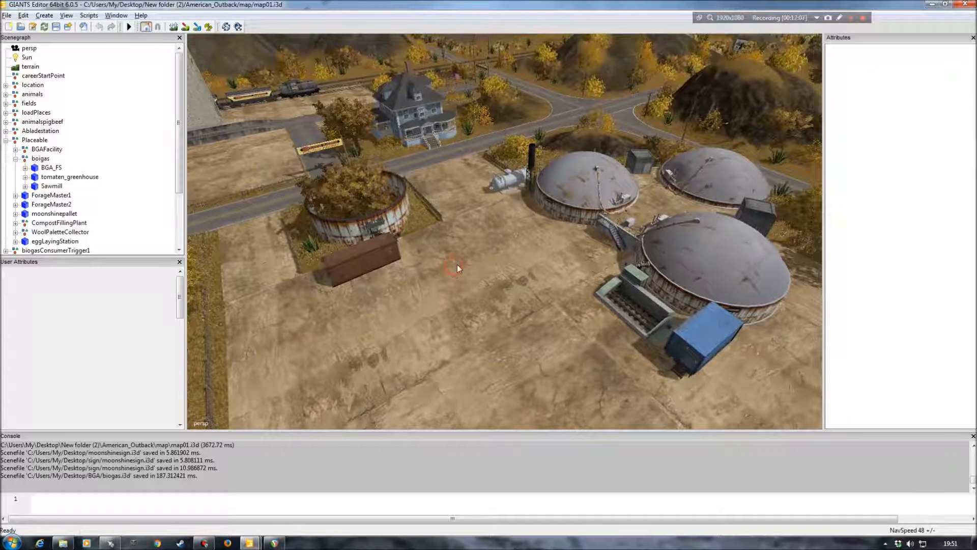
# Close GIANTS Editor without saving the changes to map01.i3d.
pyautogui.click(970, 4)
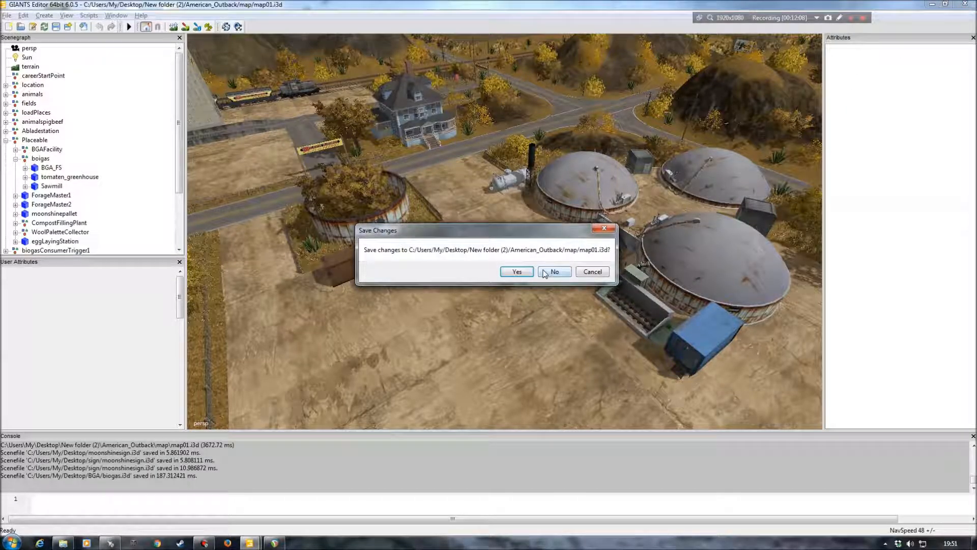
pyautogui.click(552, 274)
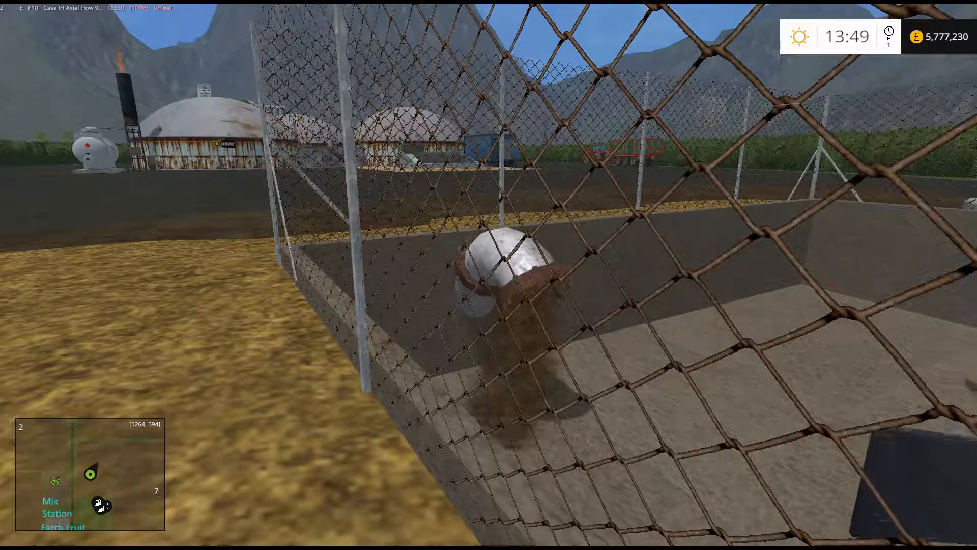
# Walk between the fenced mixer and the biogas plant in Farming Simulator 15 to inspect their particle effects in the game.
pyautogui.press('w')
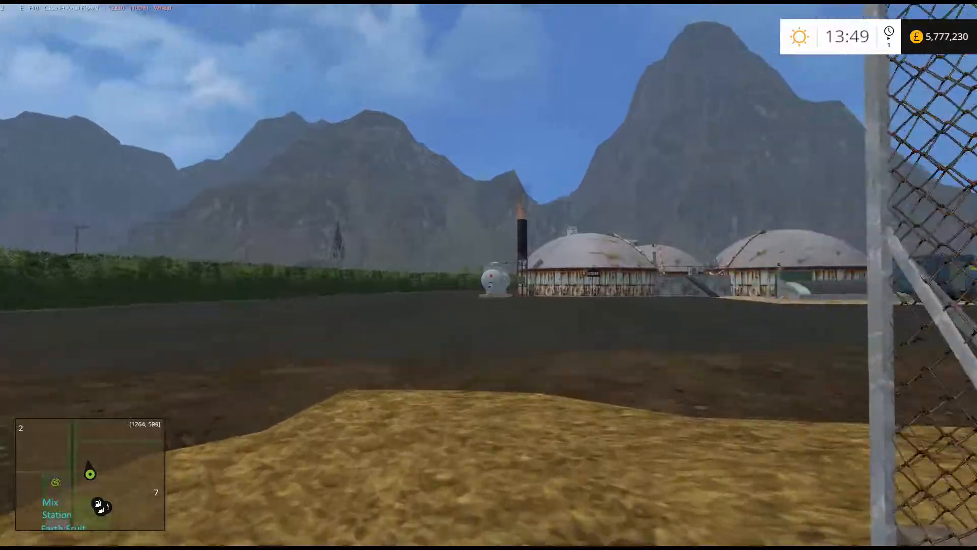
pyautogui.press('w')
pyautogui.press('w')
pyautogui.press('w')
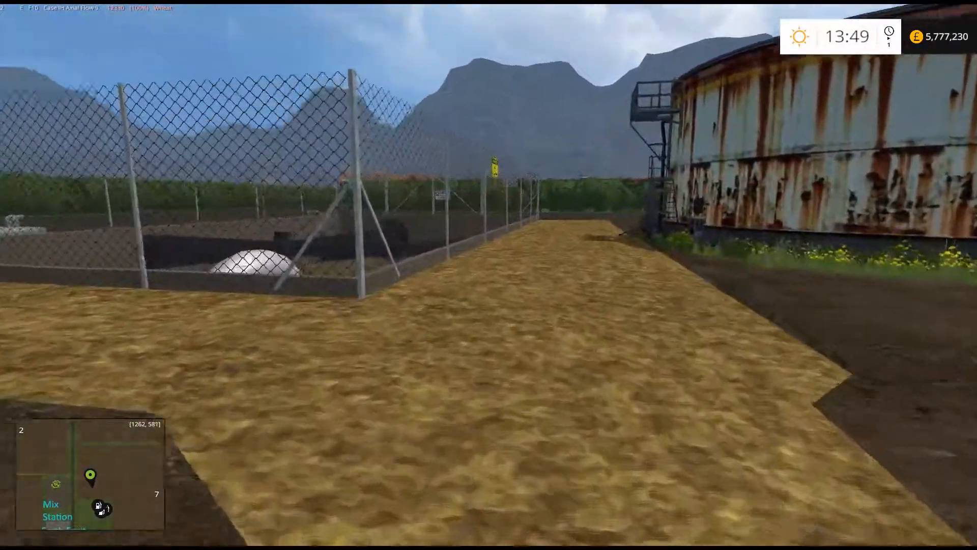
pyautogui.press('w')
pyautogui.press('w')
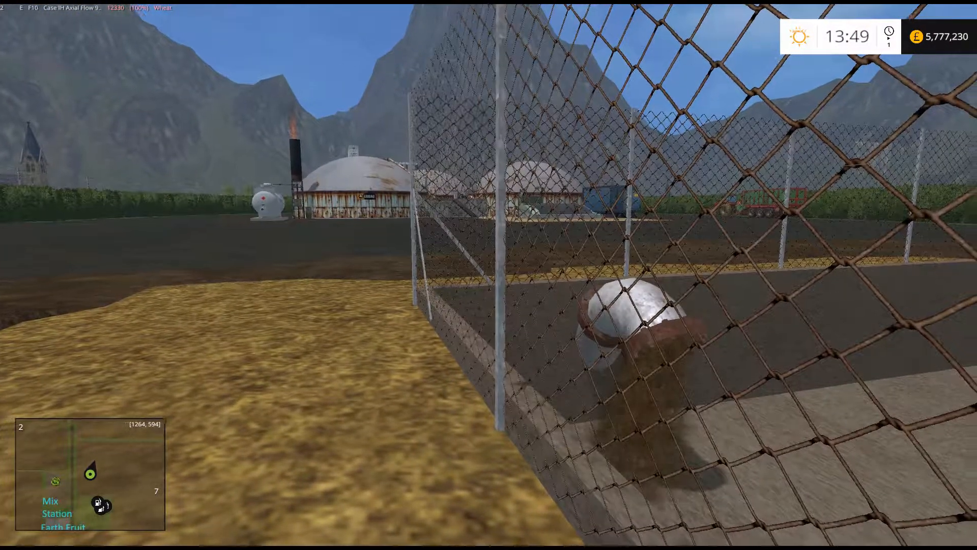
pyautogui.press('w')
pyautogui.press('w')
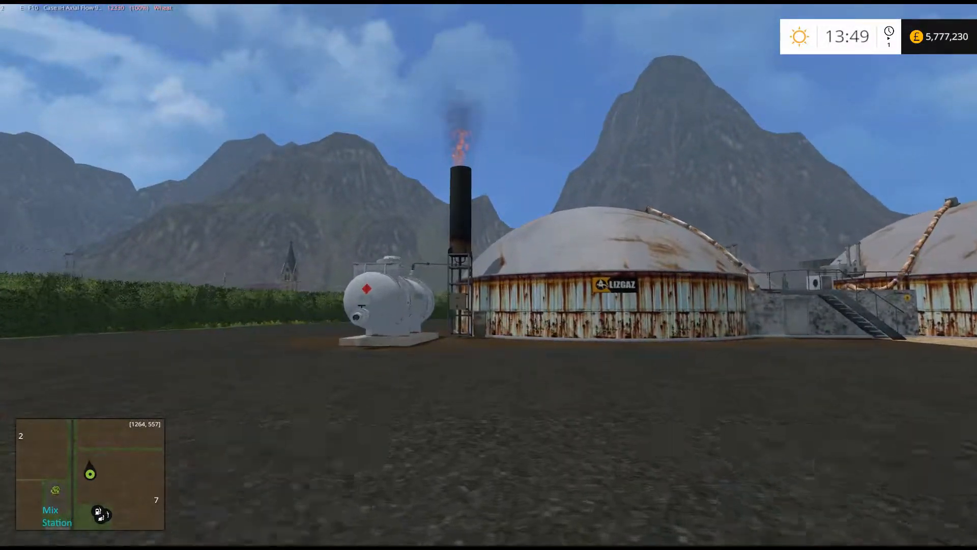
pyautogui.press('w')
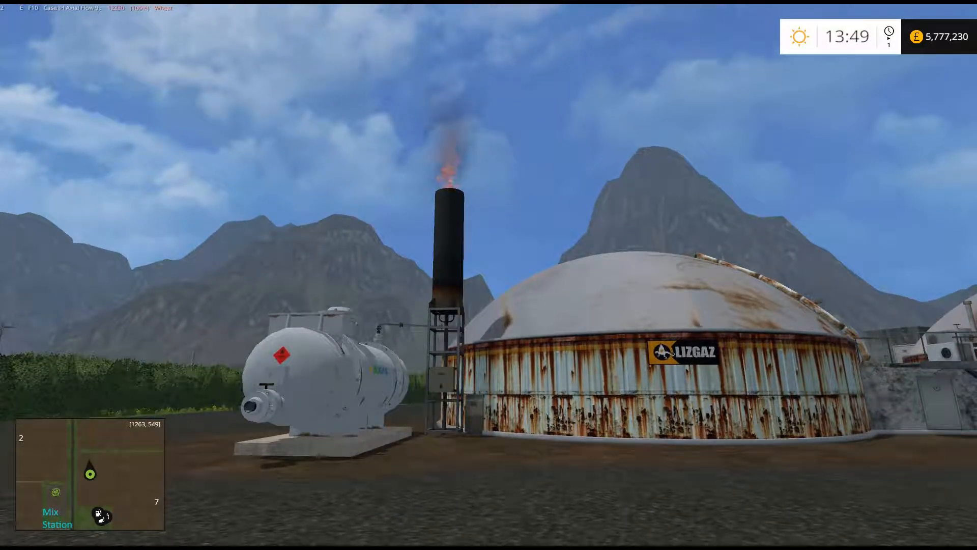
pyautogui.press('w')
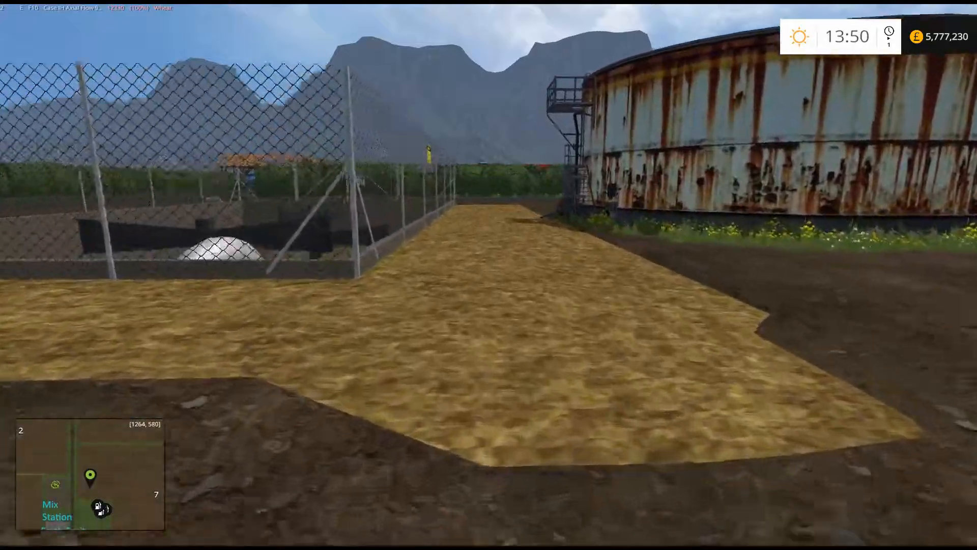
# Examine the tank inside the fenced enclosure, and walk across to inspect the biogas plant's domes, chimney and feed hopper augers.
pyautogui.press('w')
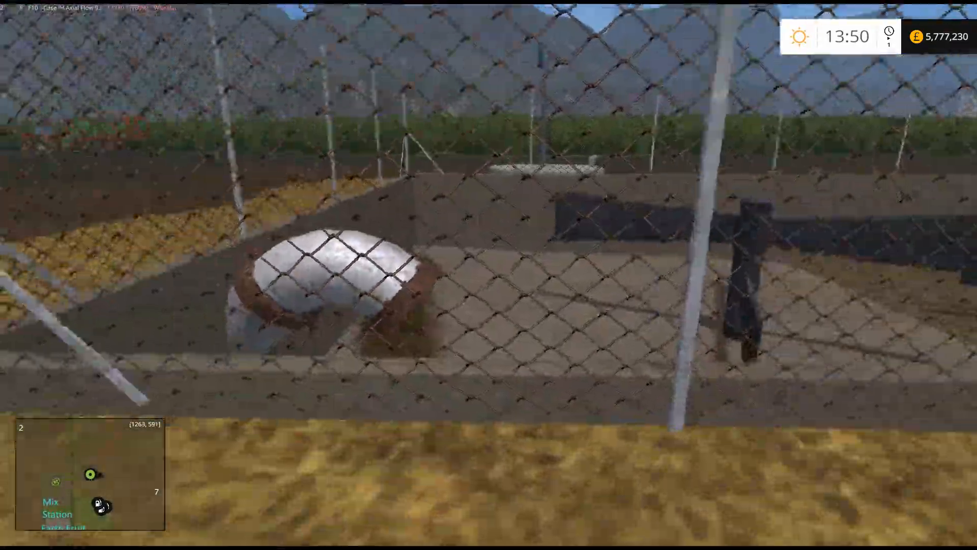
pyautogui.press('w')
pyautogui.press('w')
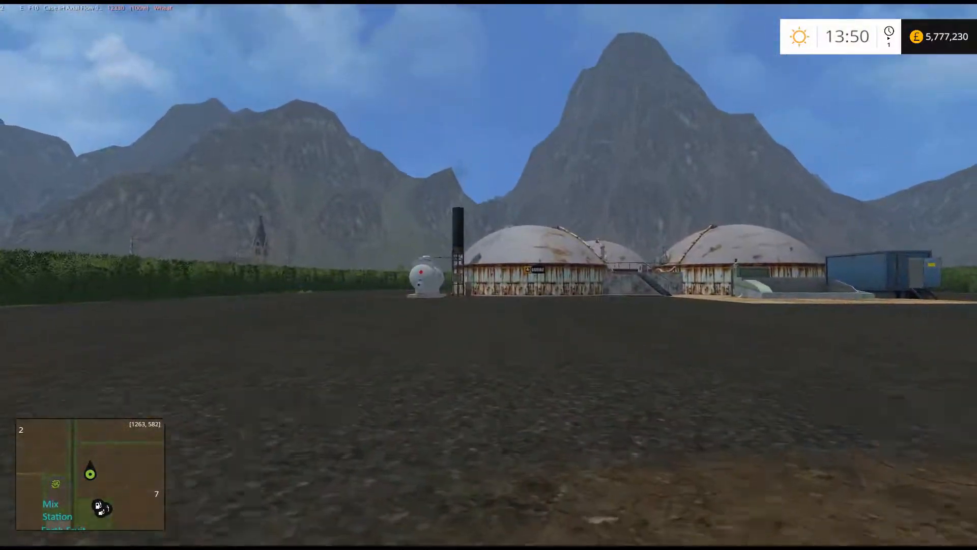
pyautogui.press('w')
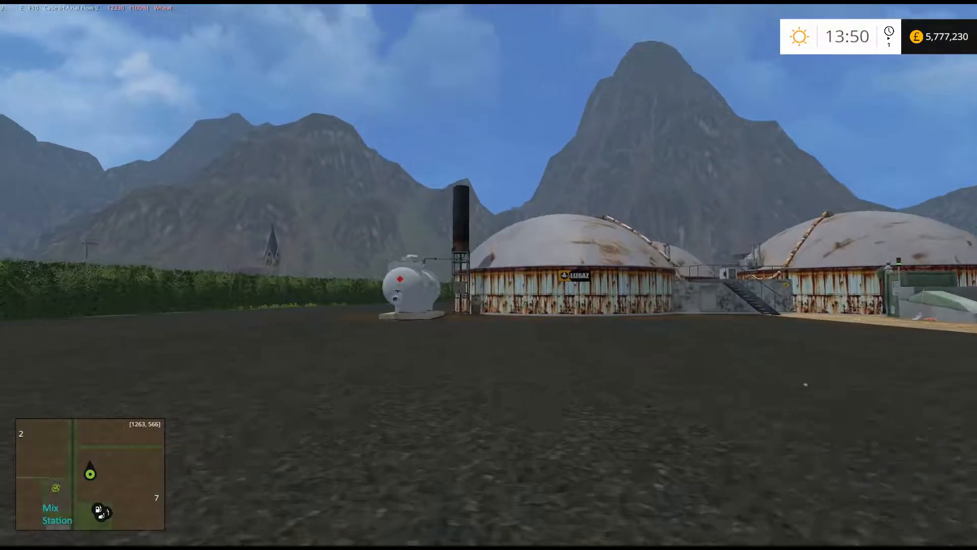
pyautogui.press('w')
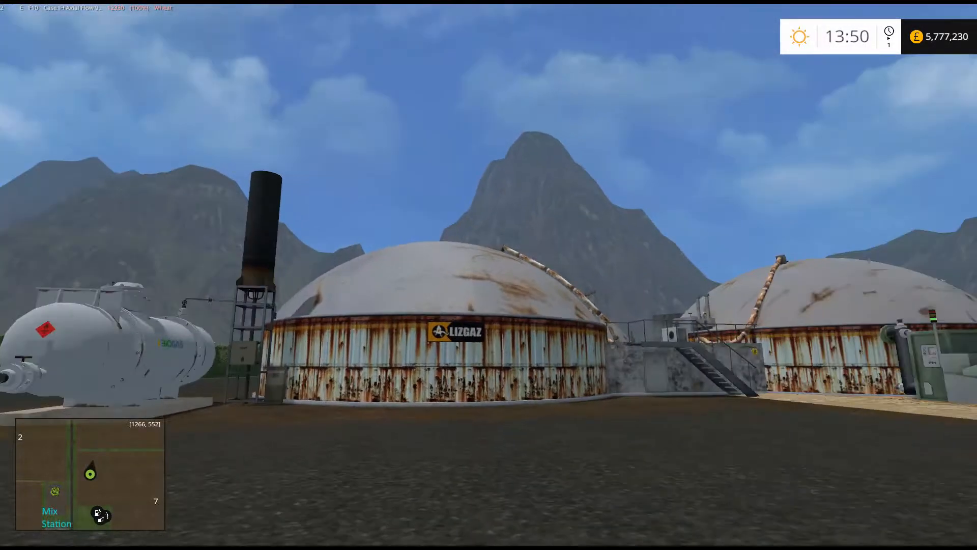
pyautogui.press('w')
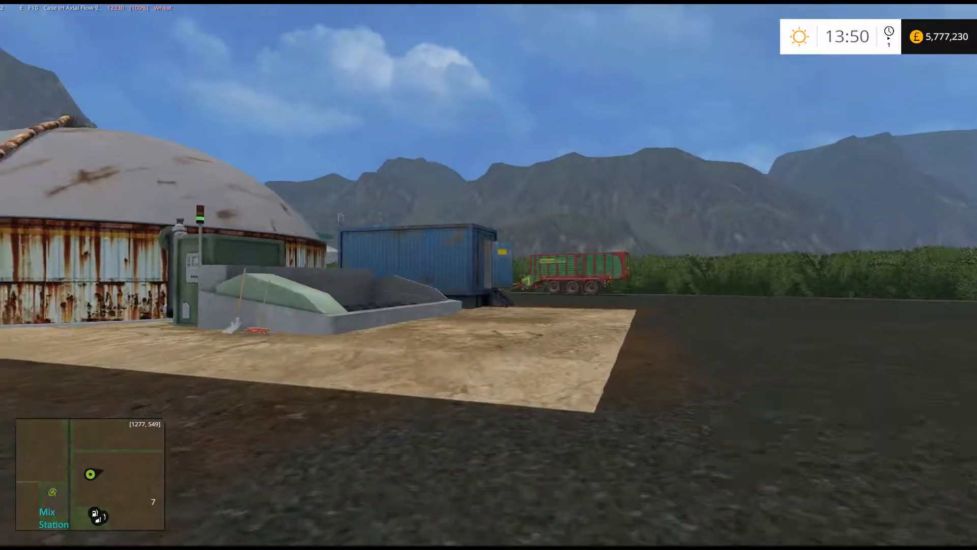
pyautogui.press('w')
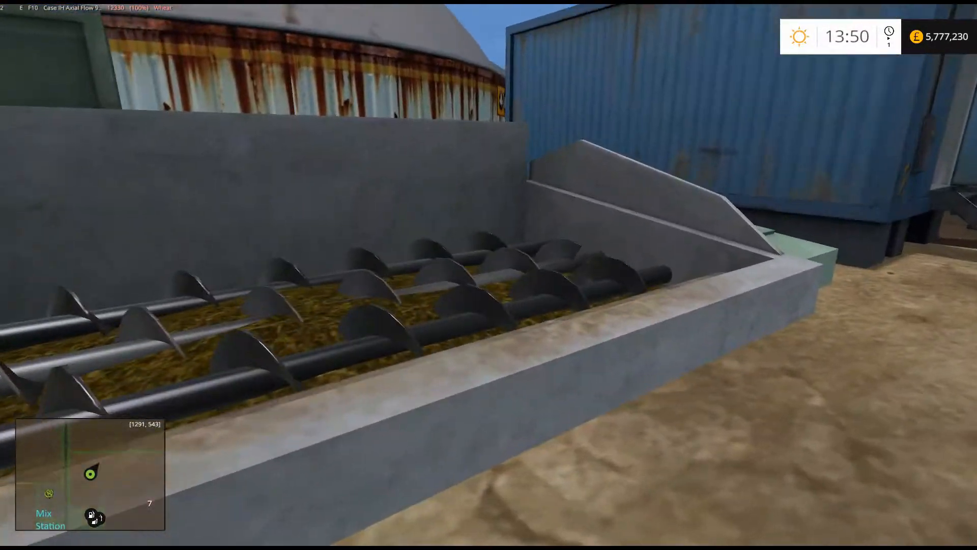
pyautogui.press('s')
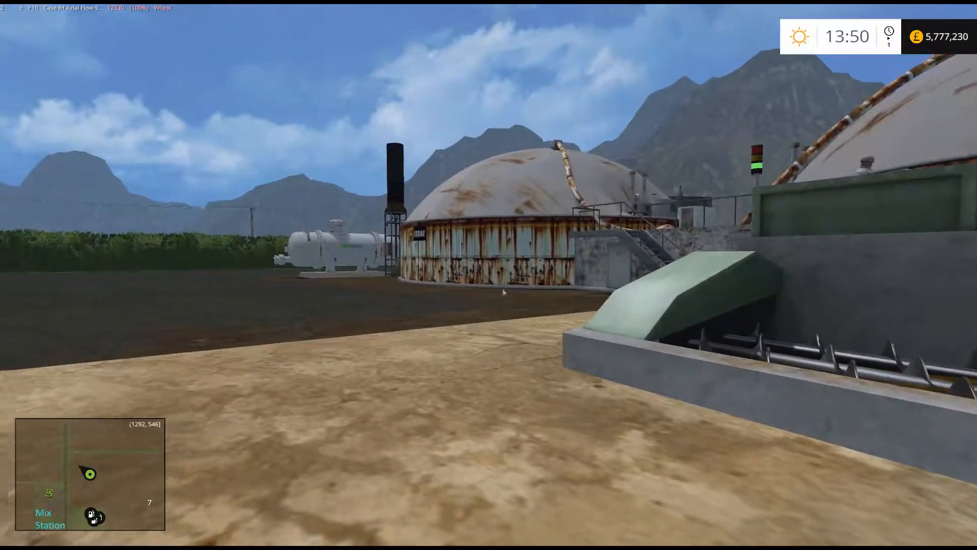
# Leave the biogas plant, switch to the second Case IH Magnum 380 in vehicle Group 1, and get out of the tractor.
pyautogui.press('a')
pyautogui.press('w')
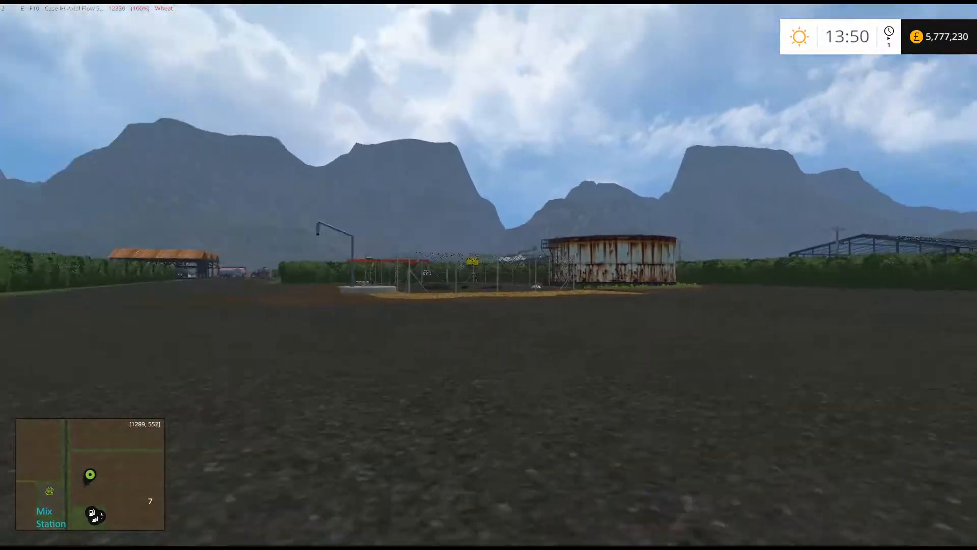
pyautogui.press('w')
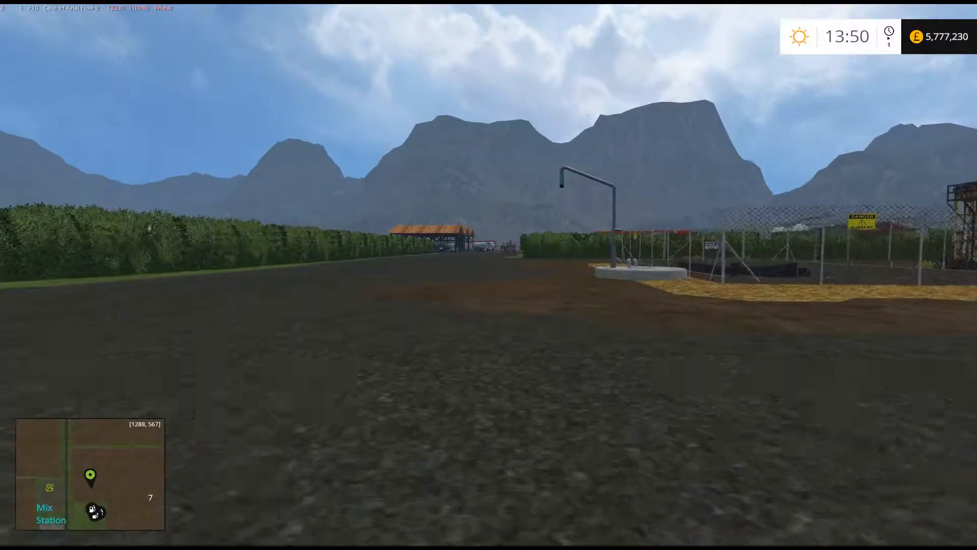
pyautogui.press('w')
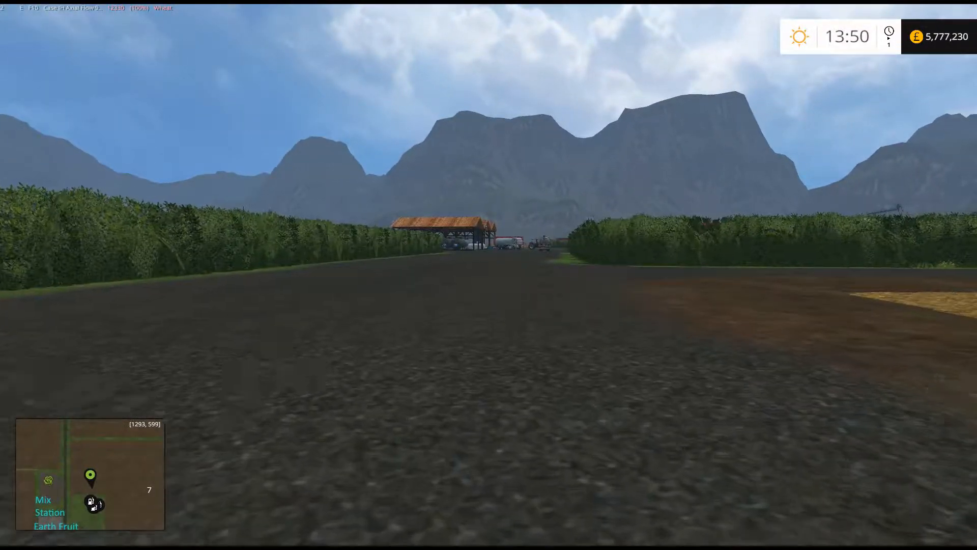
pyautogui.press('1')
pyautogui.press('1')
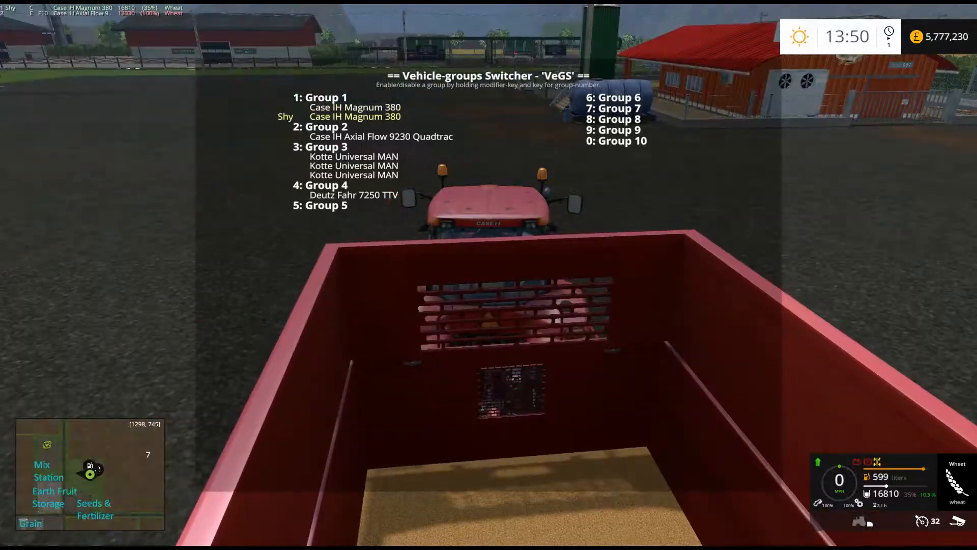
pyautogui.press('e')
# Walk along the red Krampe trailer to the Moonshine distillery and examine its still, intake trough and sign from several distances.
pyautogui.press('w')
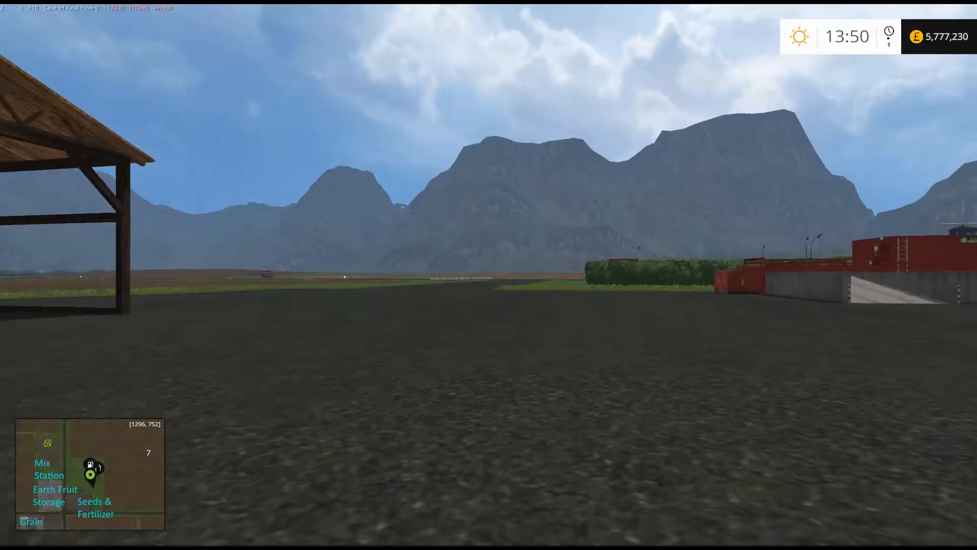
pyautogui.press('w')
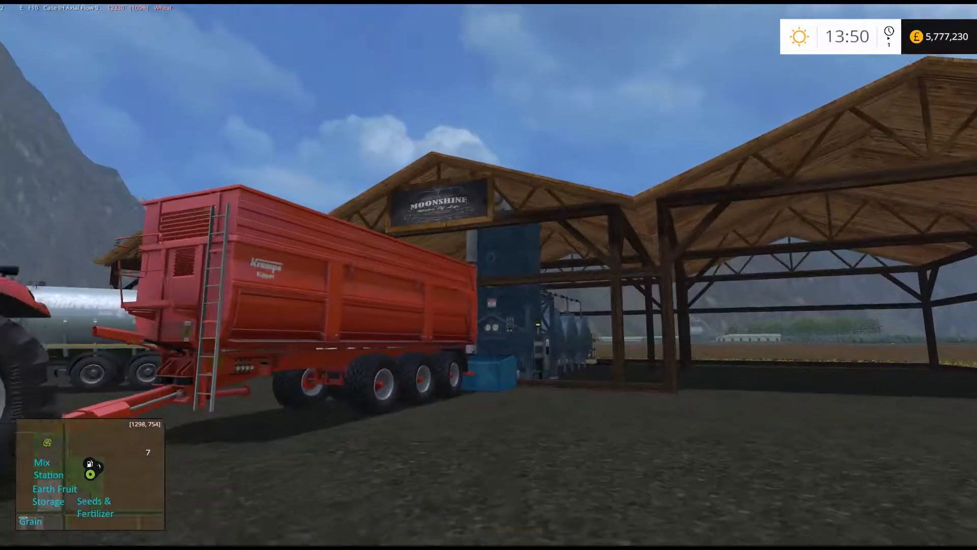
pyautogui.press('w')
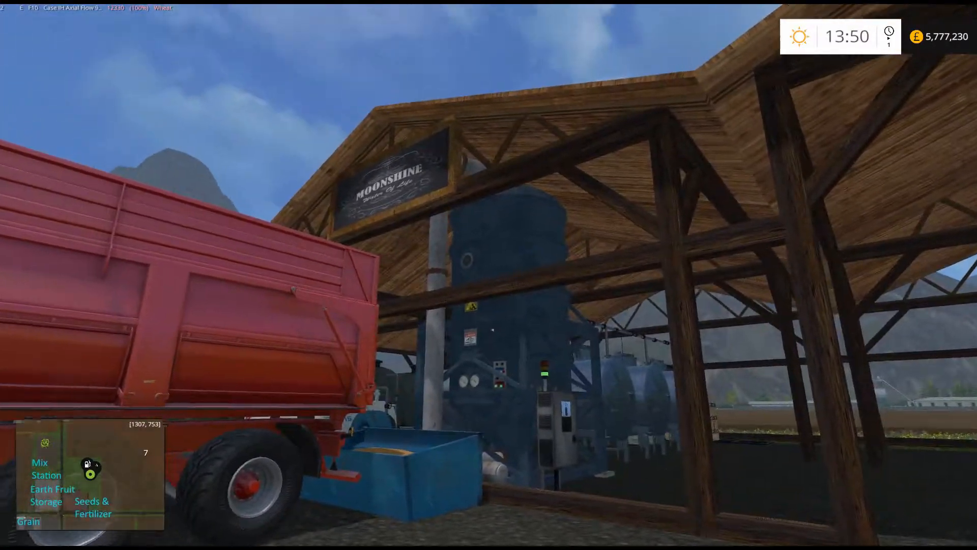
pyautogui.press('s')
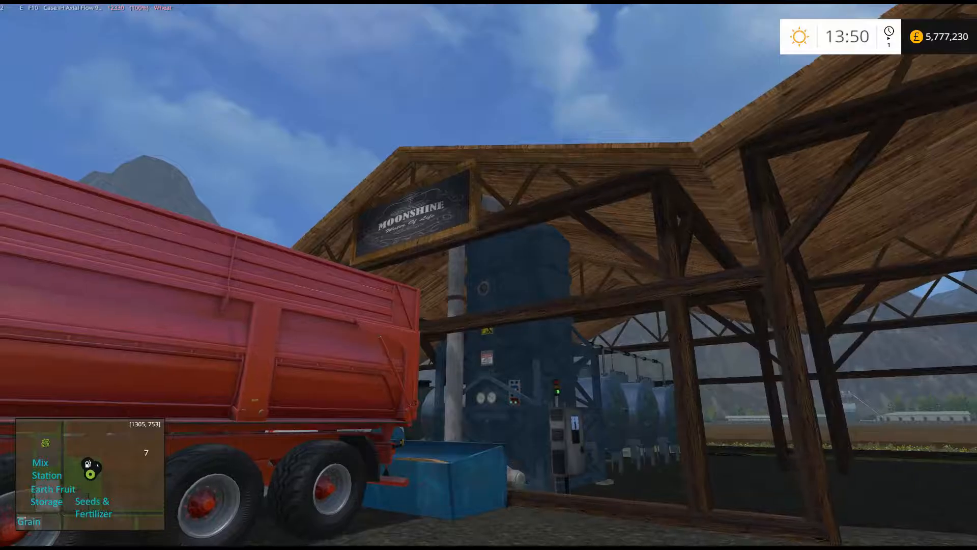
pyautogui.press('w')
pyautogui.press('d')
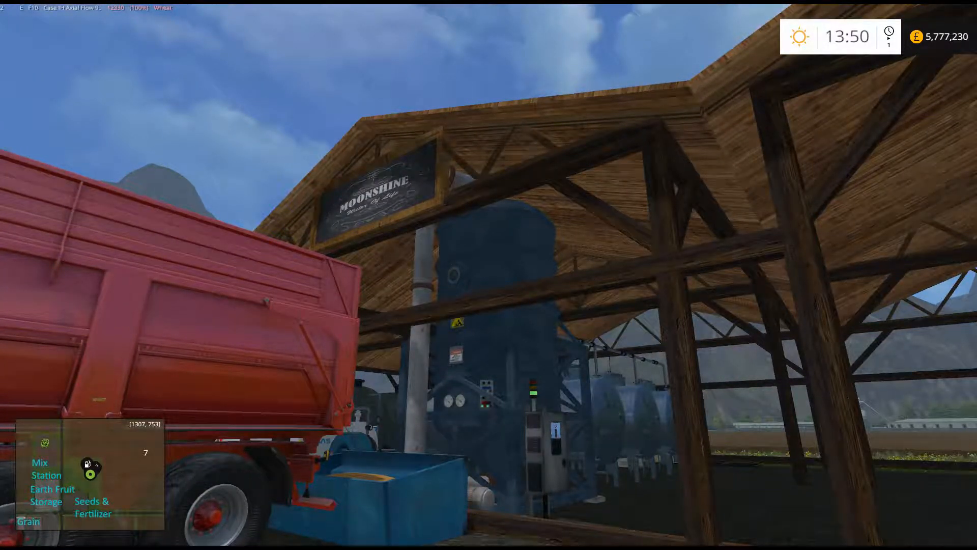
pyautogui.press('s')
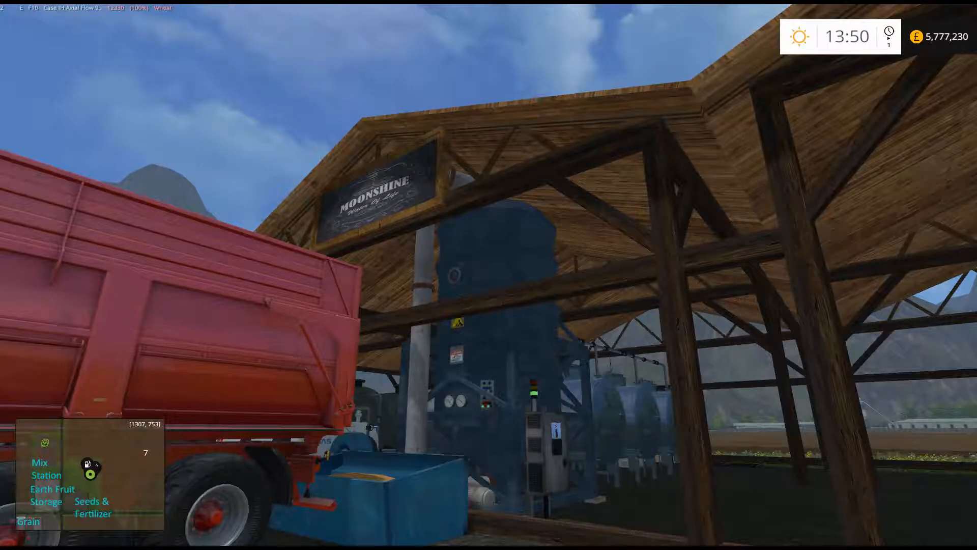
pyautogui.press('s')
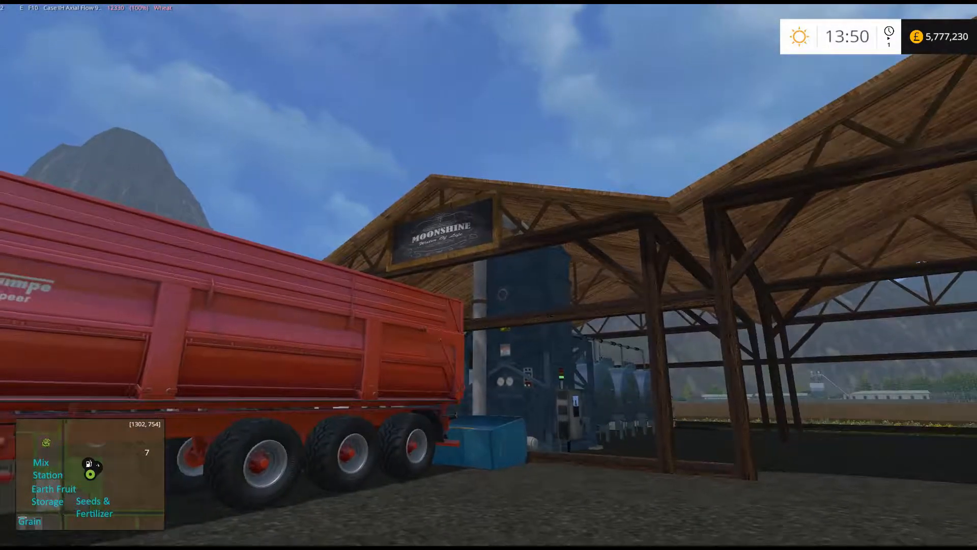
pyautogui.press('s')
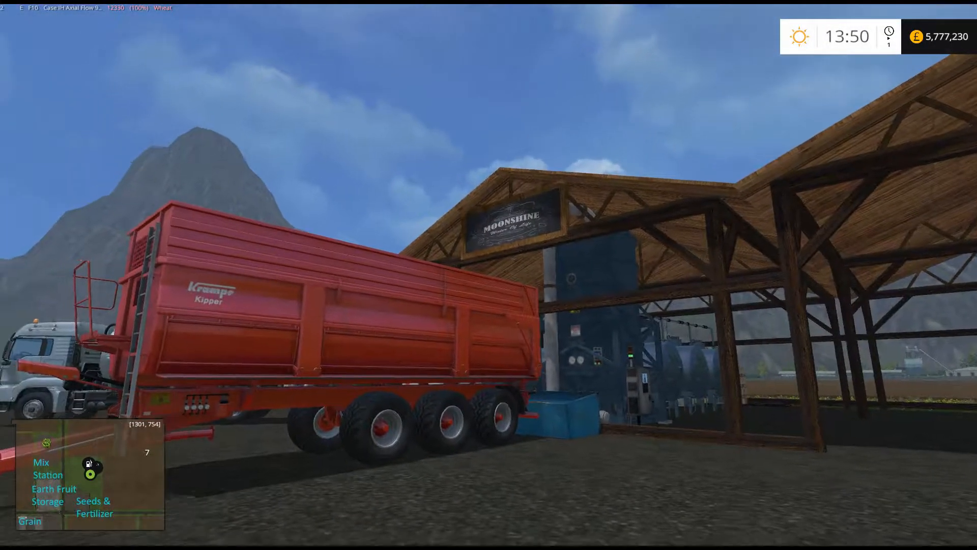
# Walk around the front of the tractor and inspect the Moonshine distillery from the tanker truck side.
pyautogui.press('w')
pyautogui.press('w')
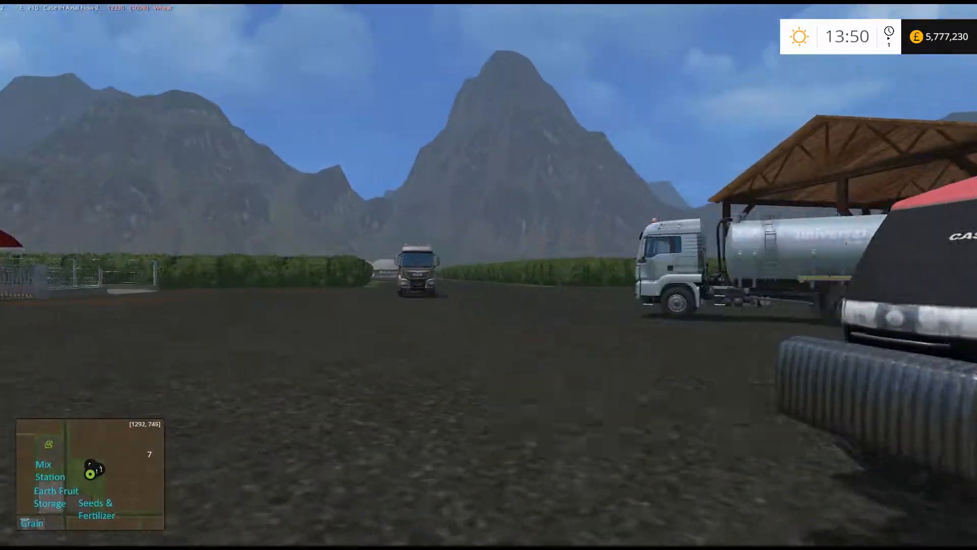
pyautogui.press('w')
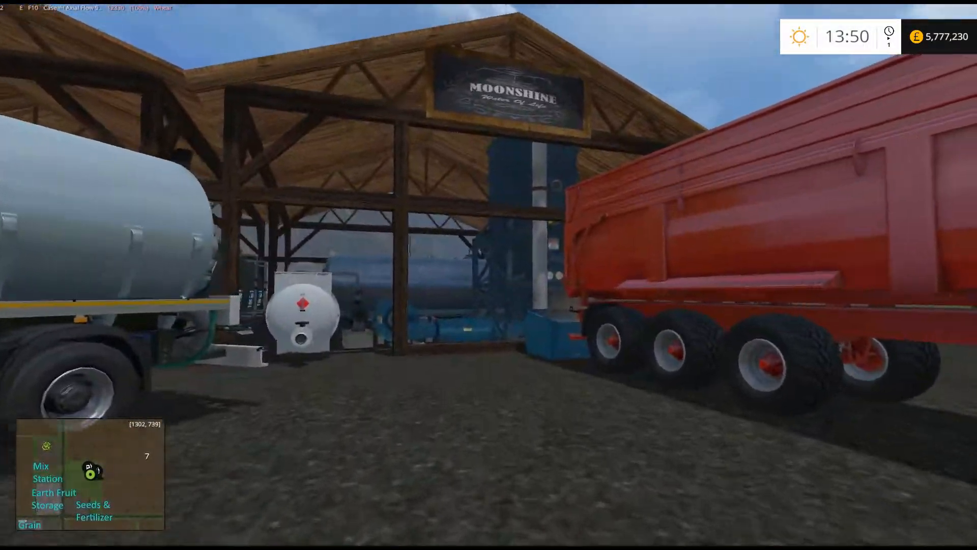
pyautogui.press('w')
pyautogui.press('s')
pyautogui.press('w')
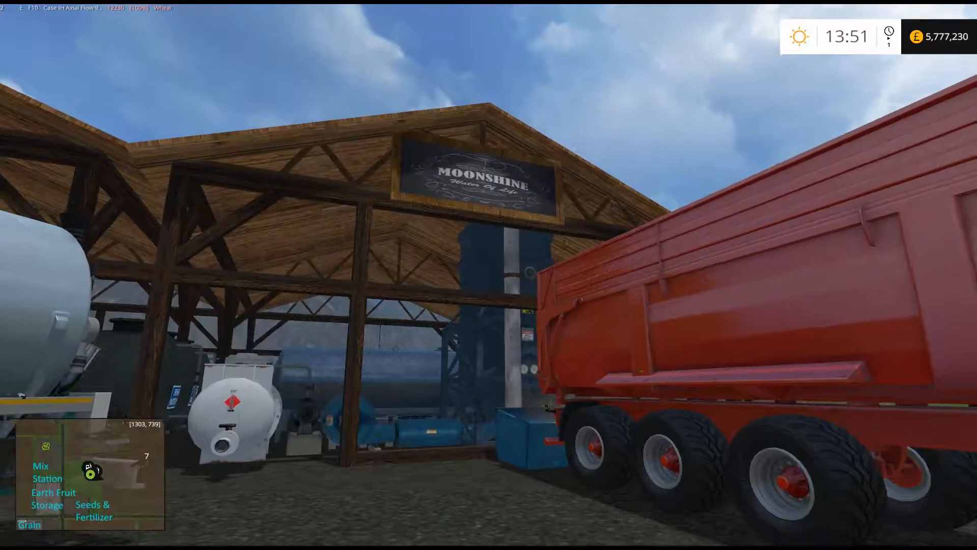